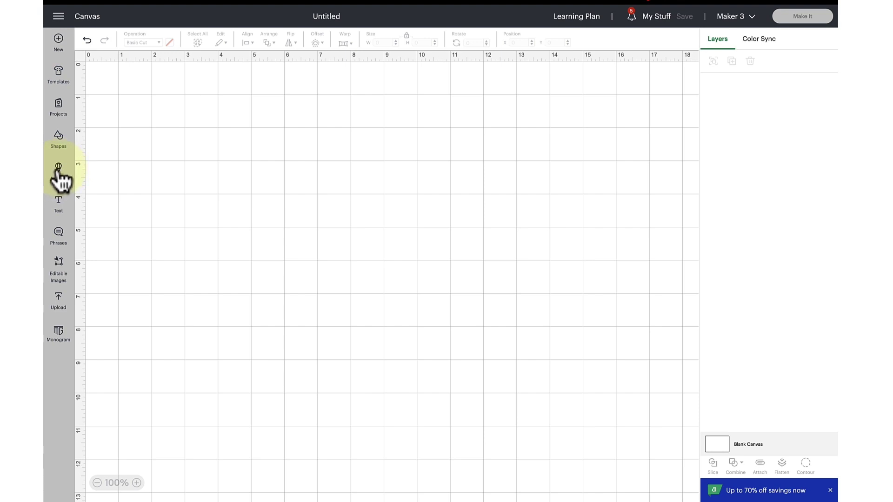
Add the dog silhouette with heart and paw prints from a 'dog' image search and centre it
left_click(59, 174)
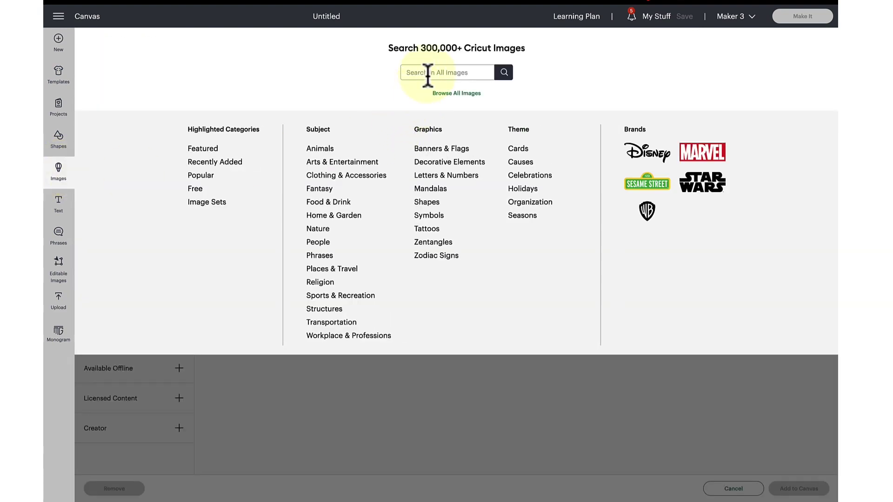
type("dog")
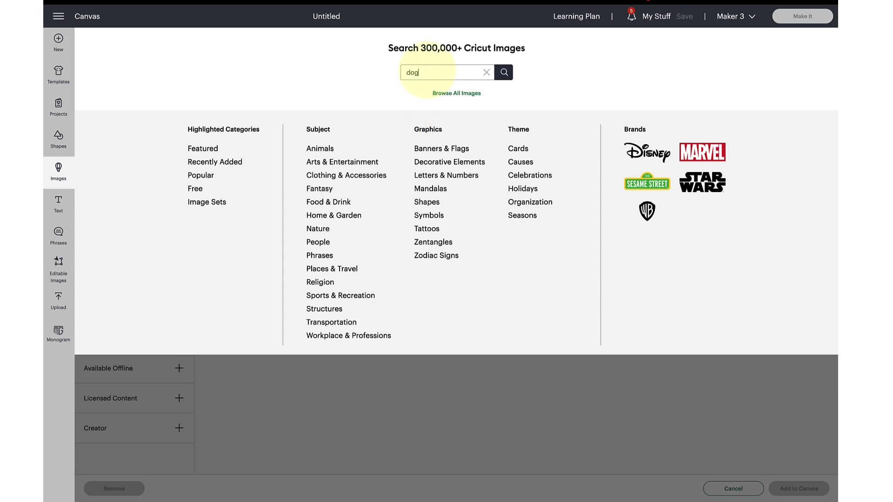
key("Return")
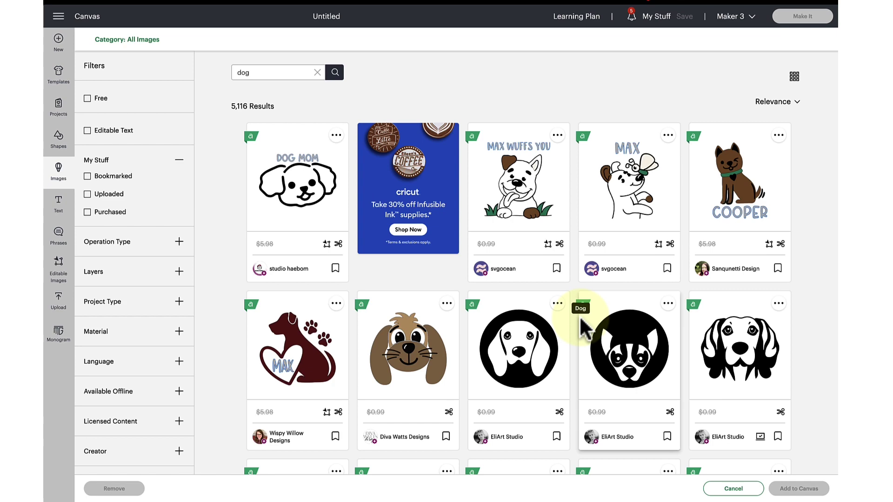
scroll(583, 329, "down", 3)
scroll(583, 328, "down", 3)
scroll(582, 327, "down", 3)
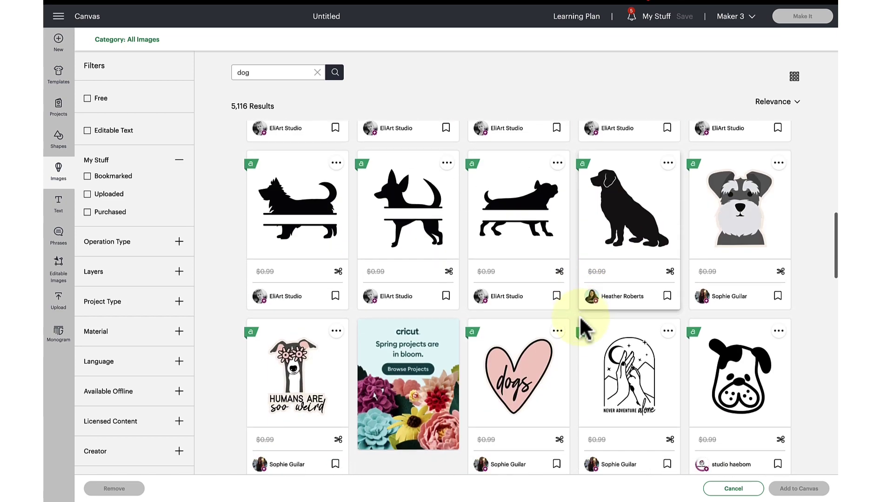
scroll(582, 329, "down", 3)
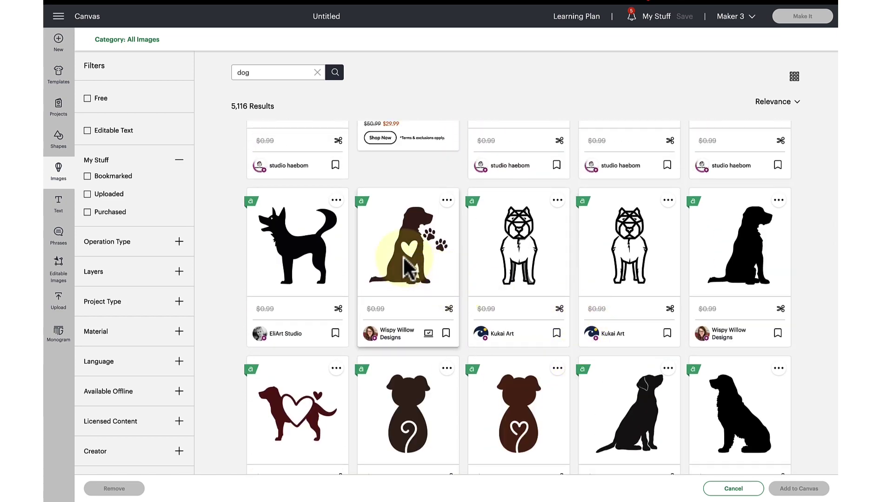
left_click(409, 273)
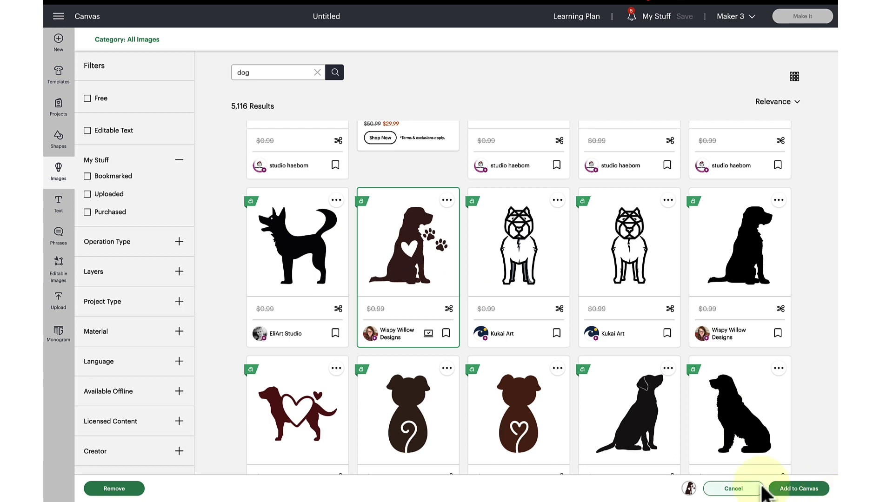
left_click(802, 489)
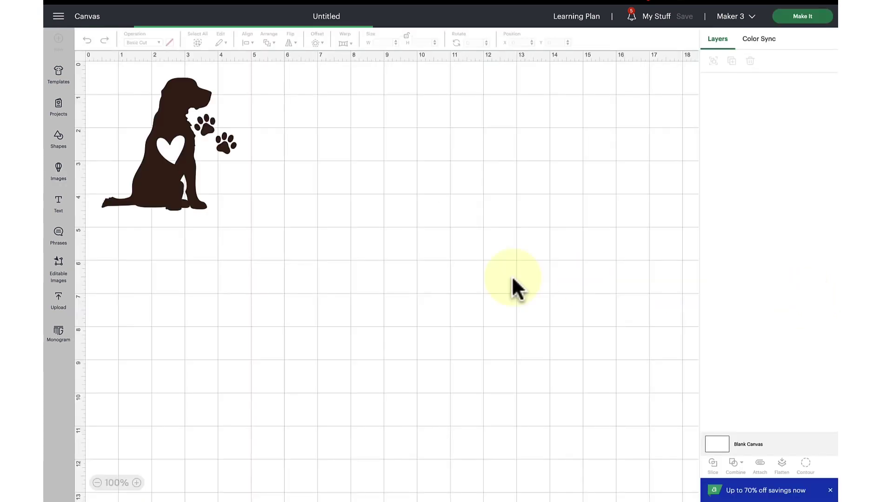
mouse_move(248, 168)
left_mouse_down()
mouse_move(325, 178)
mouse_move(388, 281)
left_mouse_up()
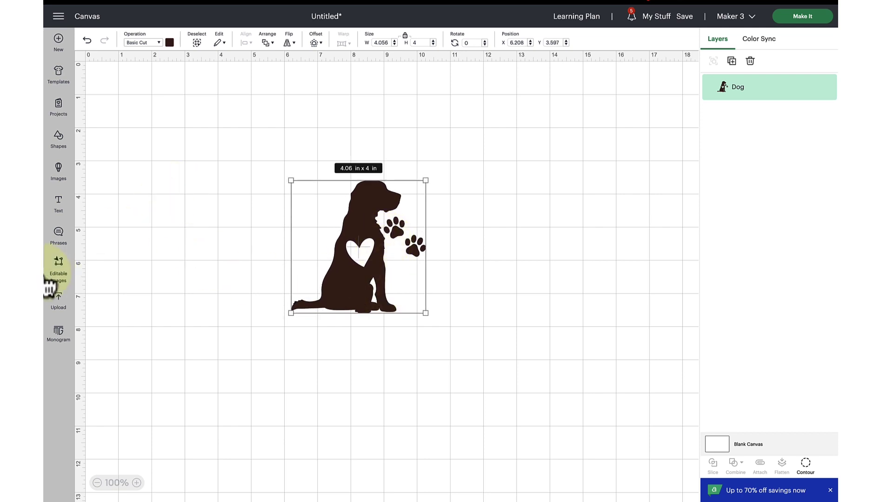
Create two text boxes: 'I just want to drink coffee' above the dog, 'and pet my dog' beneath
left_click(59, 205)
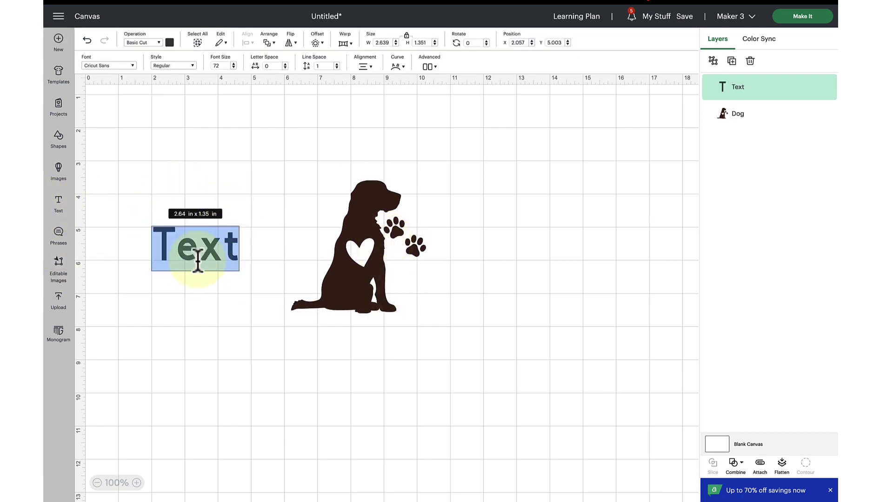
left_click(105, 230)
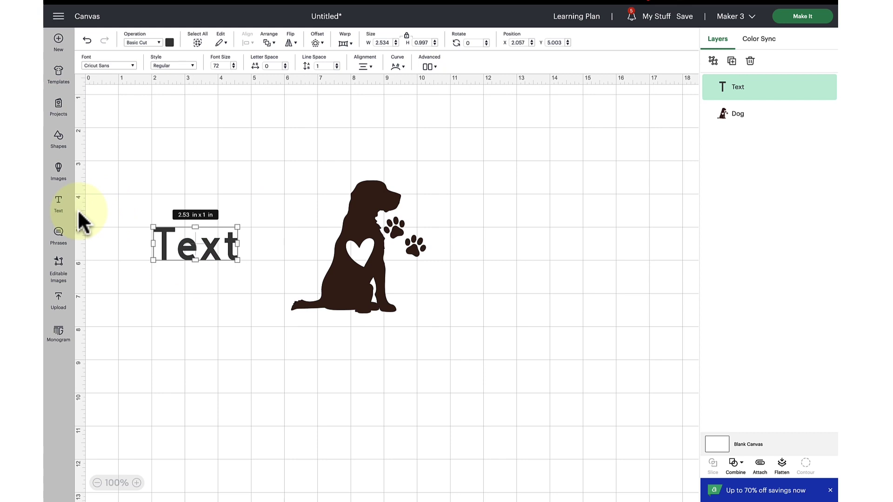
double_click(177, 251)
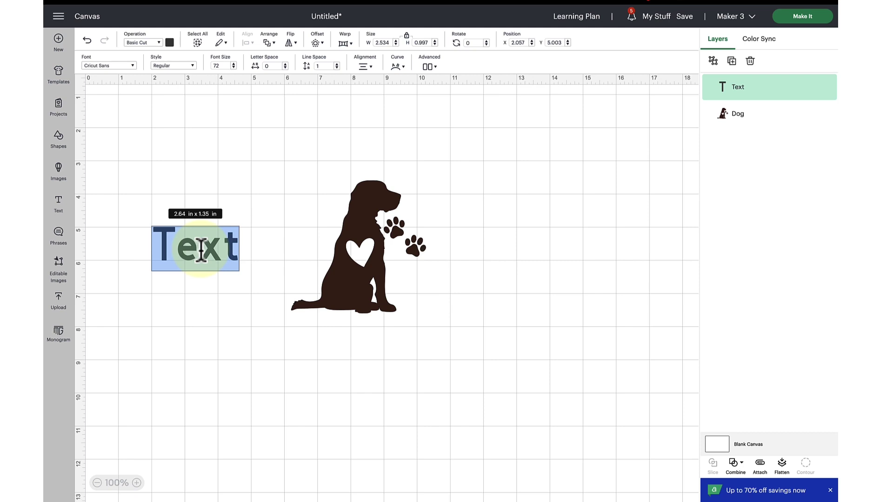
type("I just")
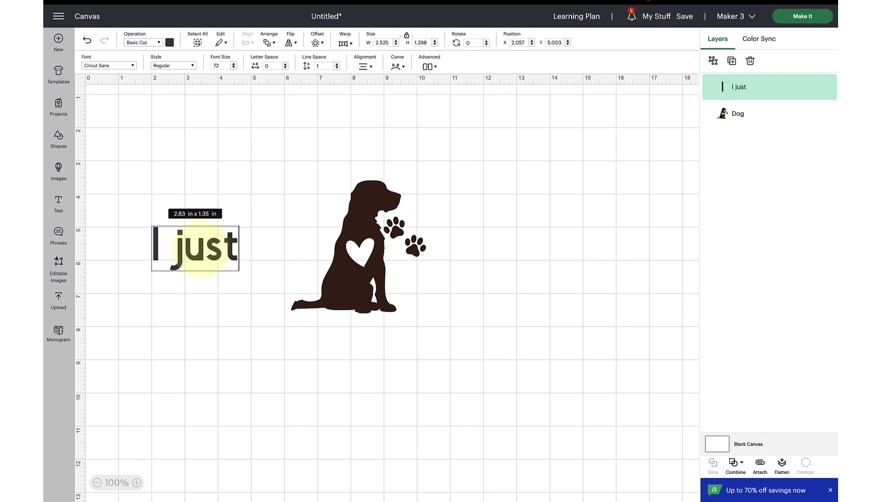
type(" want to")
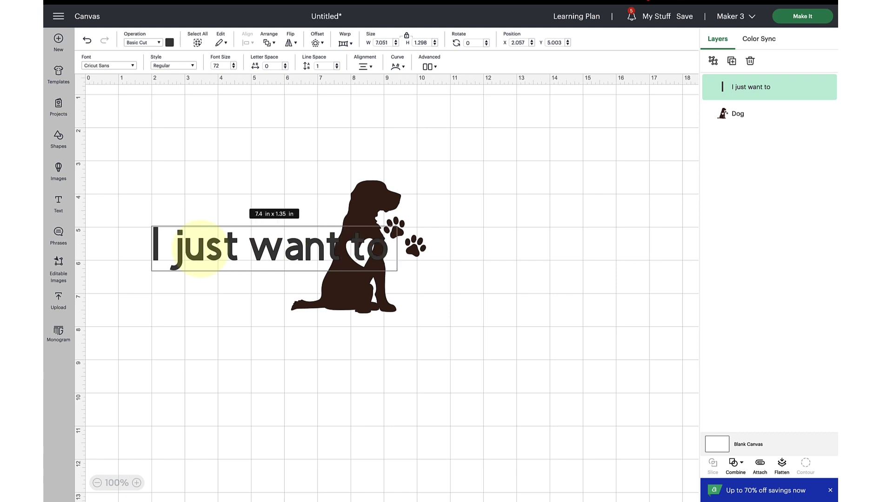
type(" dr")
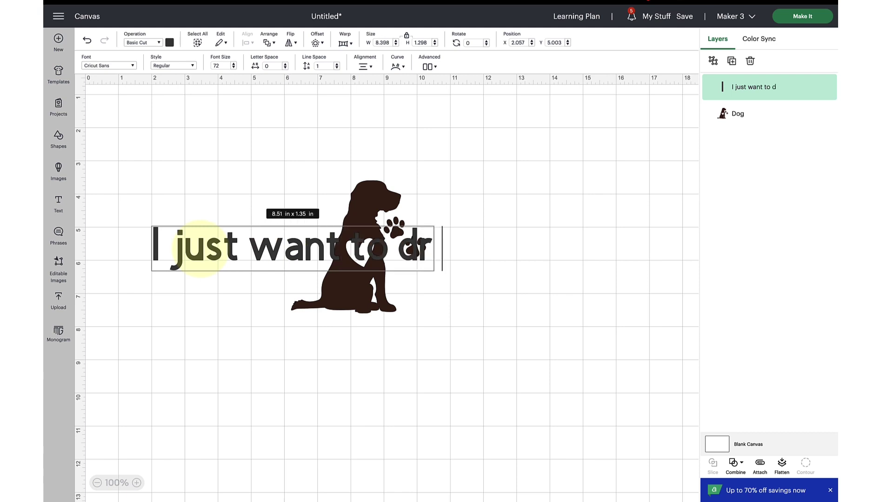
type("ink coffee")
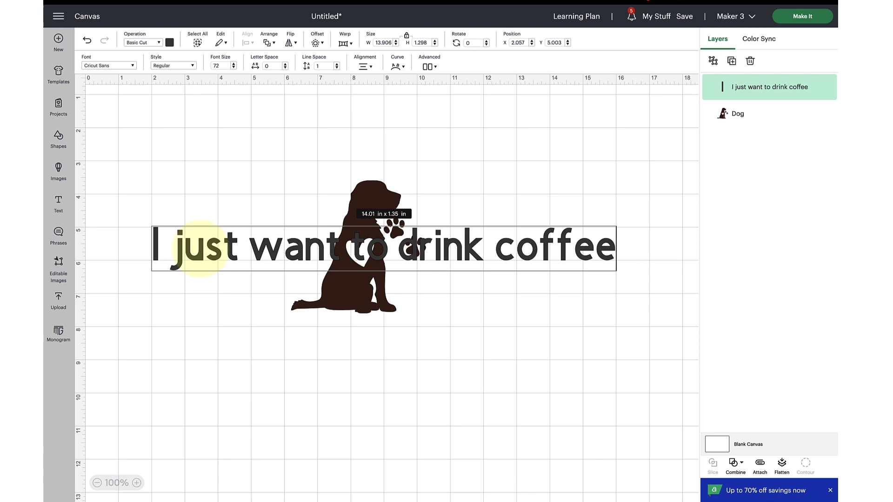
left_click(261, 357)
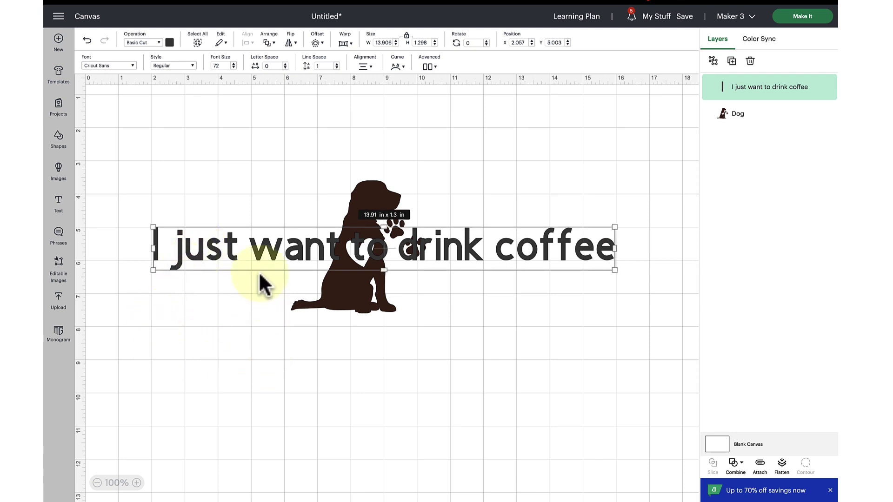
left_click_drag(260, 249, 259, 138)
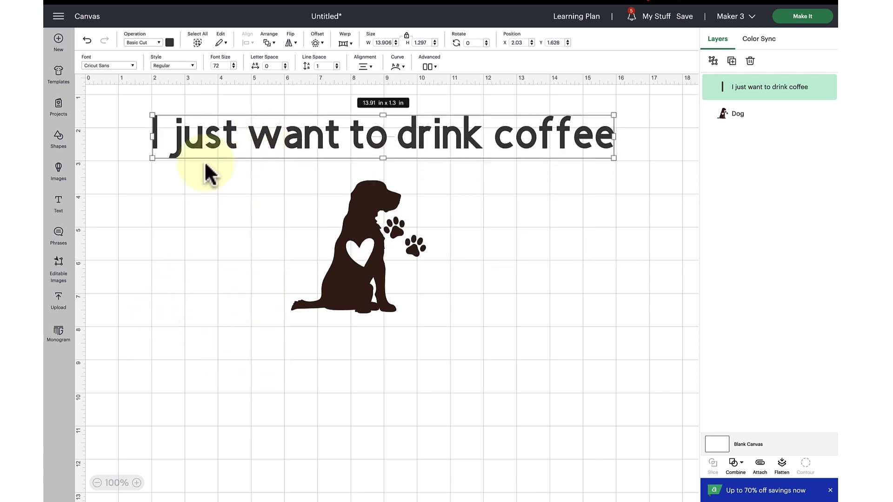
left_click(59, 208)
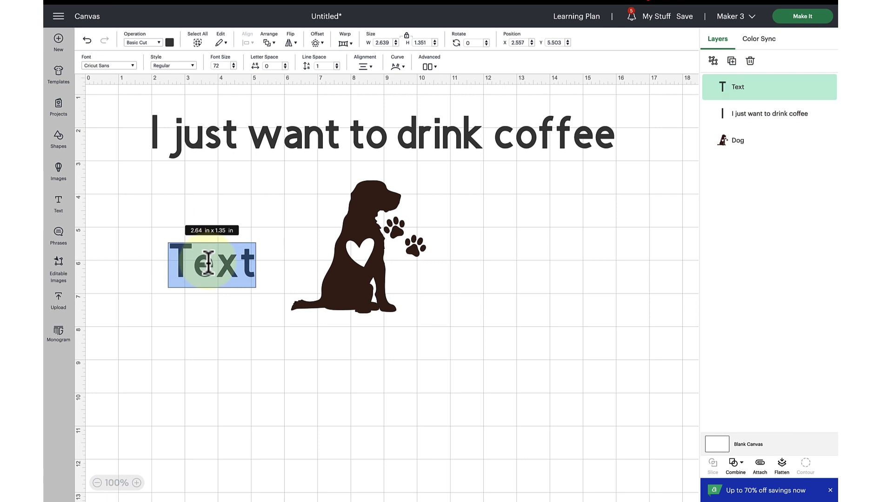
type("and pe")
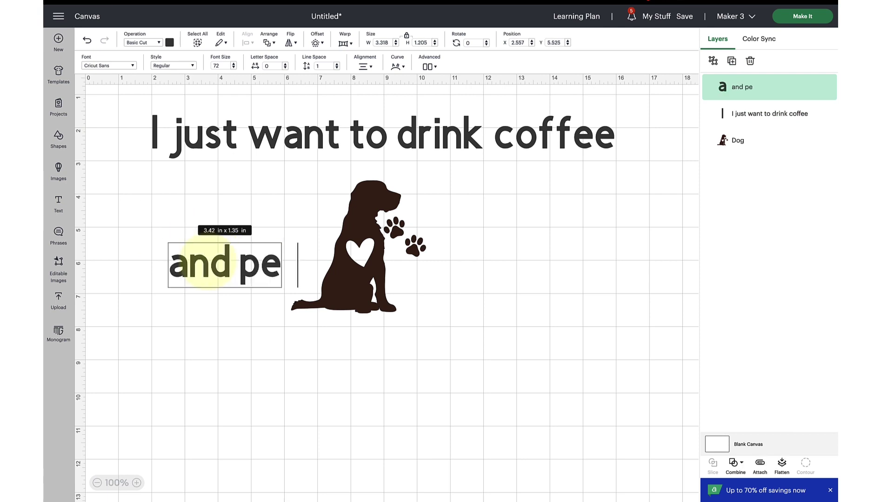
type("t my dog")
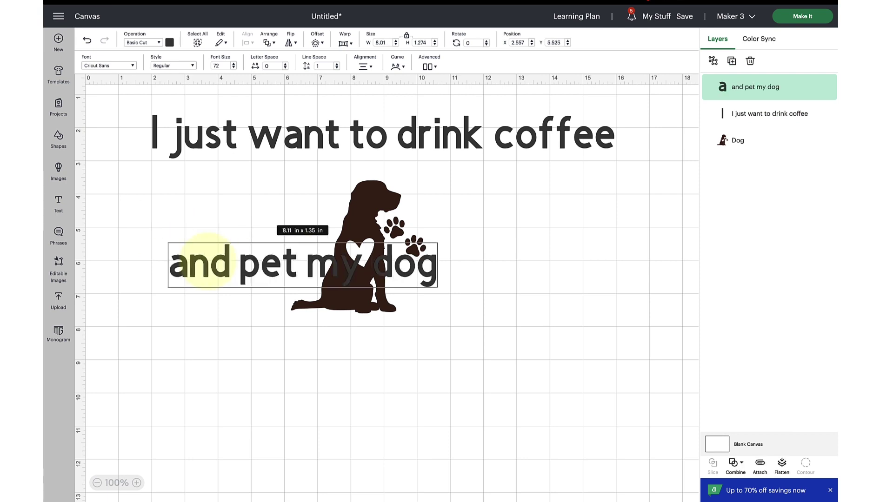
left_click_drag(249, 279, 303, 395)
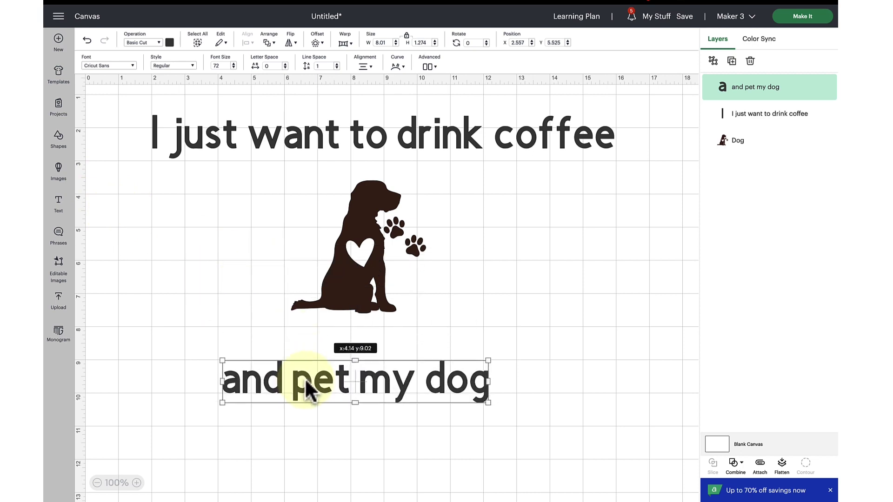
Centre both text lines and set the coffee line in the Paw Wow Block font
left_click_drag(331, 146, 408, 156)
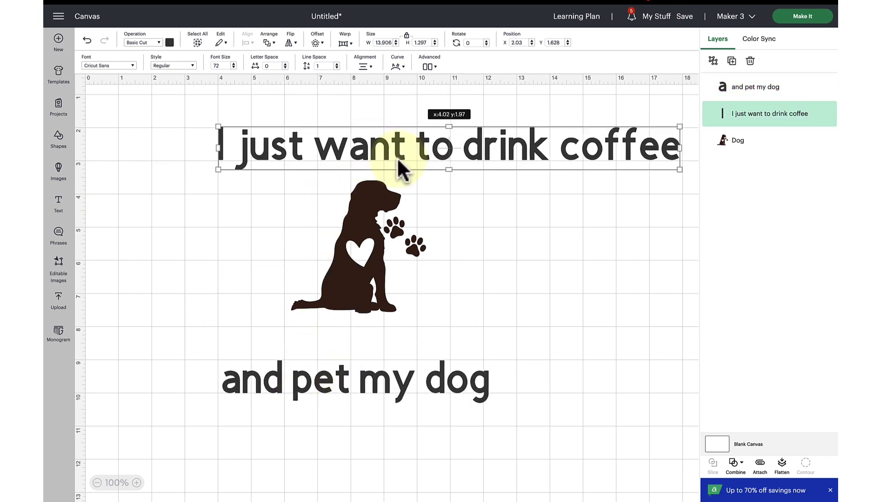
left_click_drag(357, 385, 489, 386)
left_click_drag(350, 151, 387, 157)
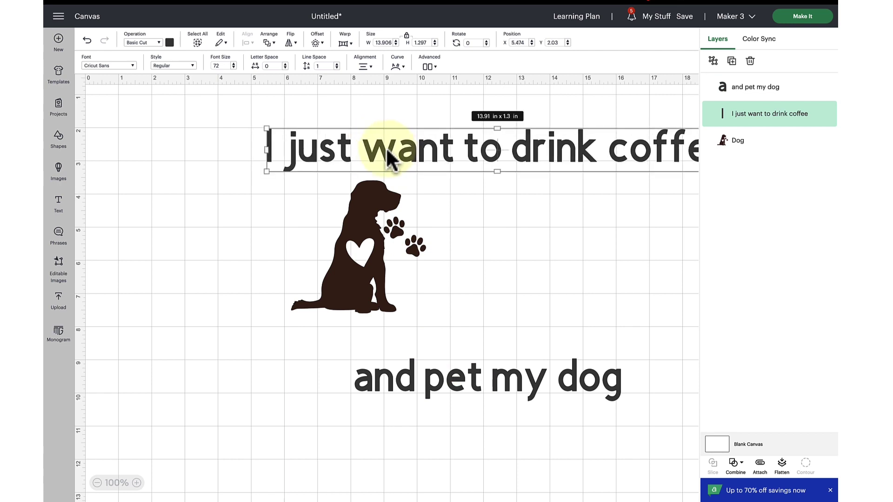
left_click(97, 66)
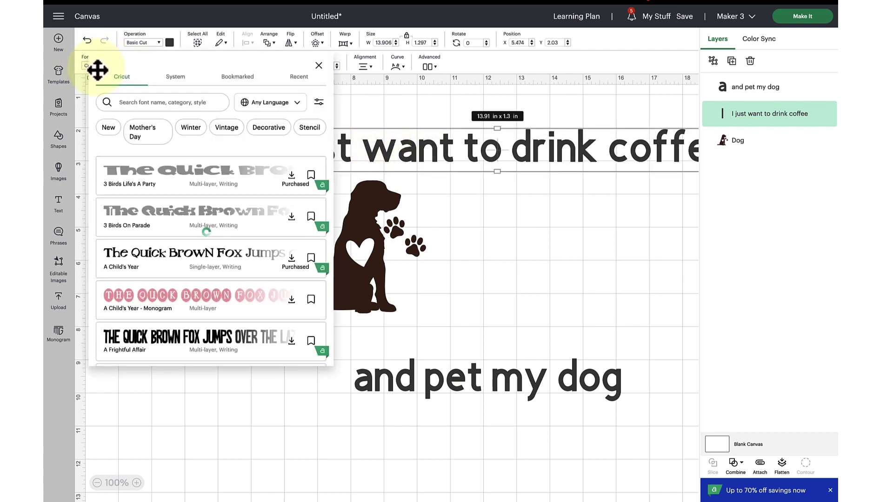
left_click(176, 78)
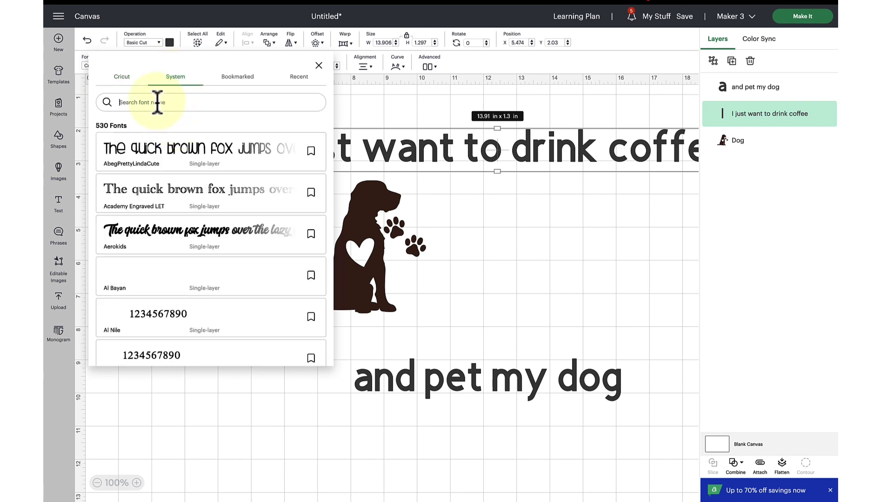
type("paw")
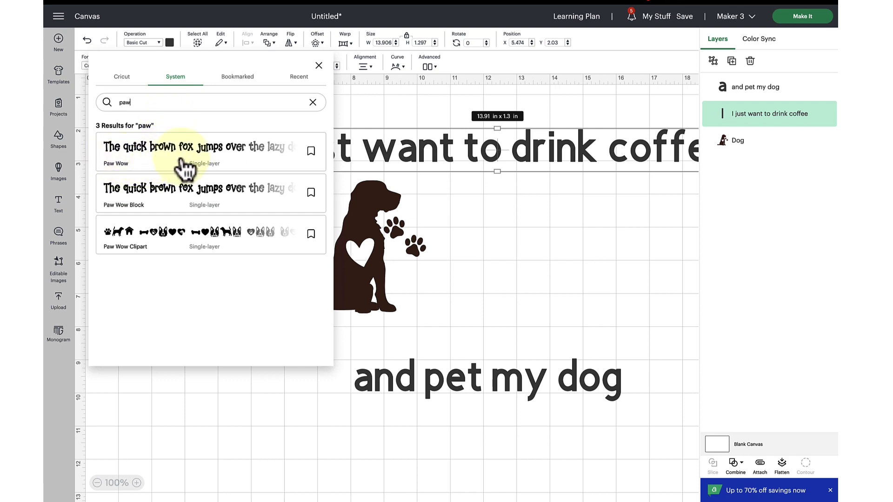
left_click(239, 209)
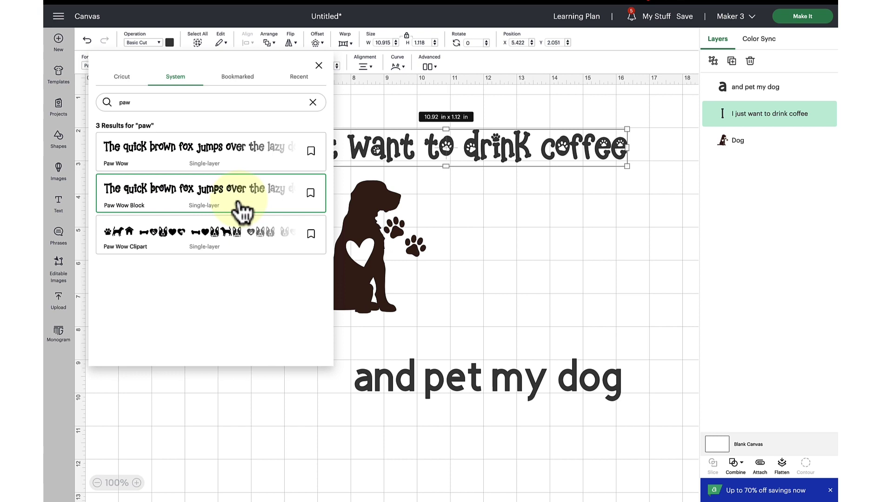
left_click(500, 284)
Set 'and pet my dog' in Paw Wow Block and move it up under the dog
left_click(478, 385)
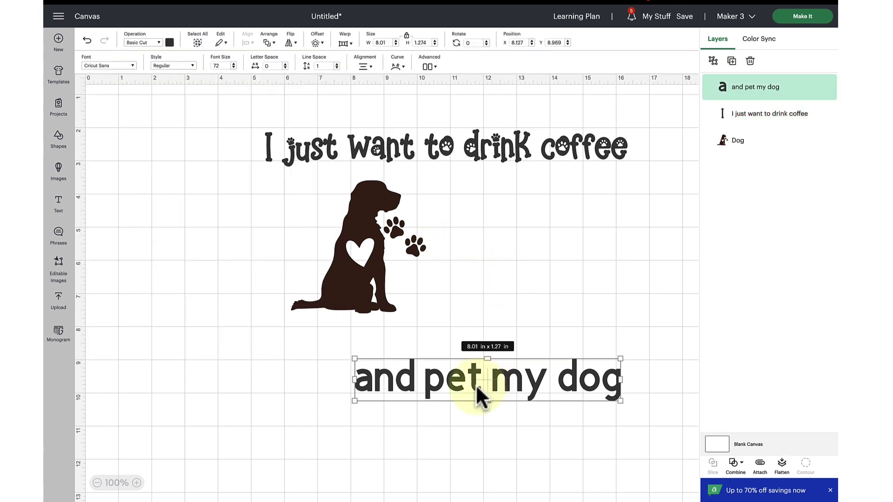
left_click(131, 66)
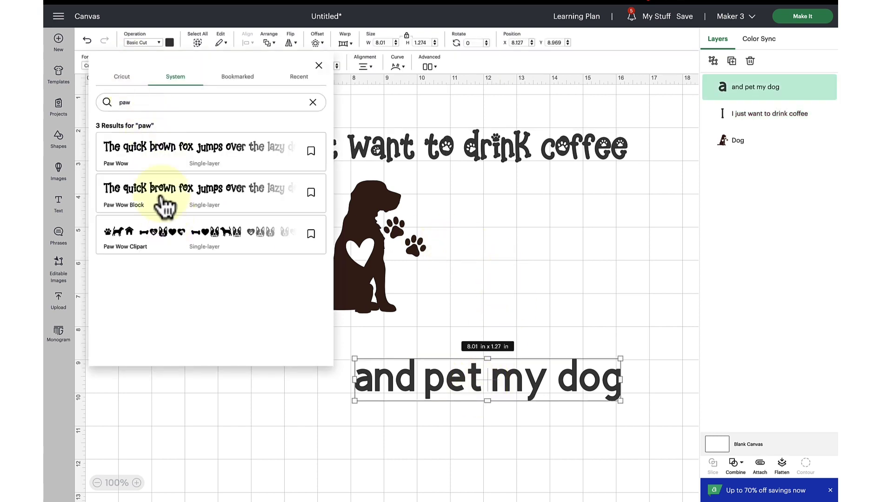
left_click(158, 199)
left_click(501, 272)
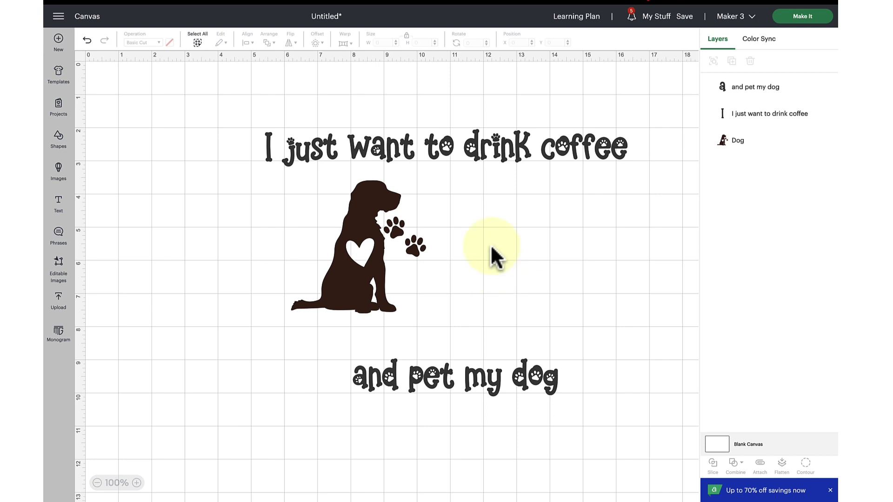
left_click(450, 156)
left_click_drag(428, 381, 337, 353)
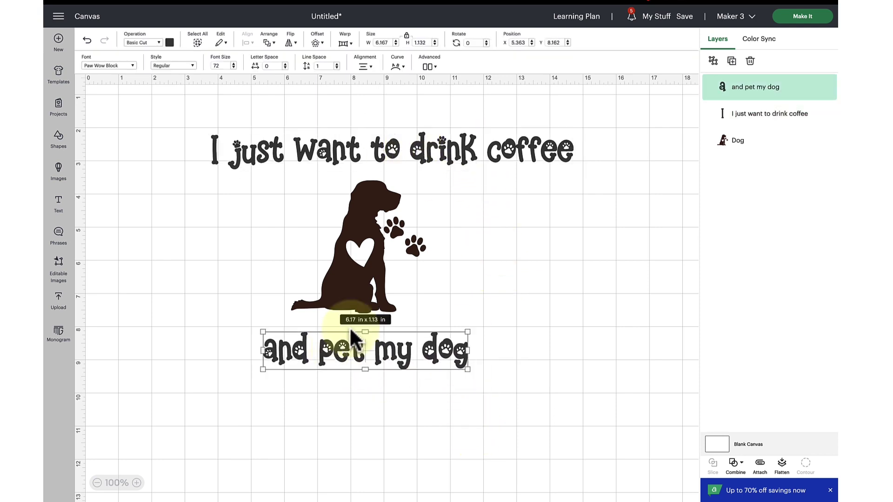
Nudge the coffee text and the dog image slightly lower, undoing an accidental text resize
left_click_drag(380, 170, 361, 178)
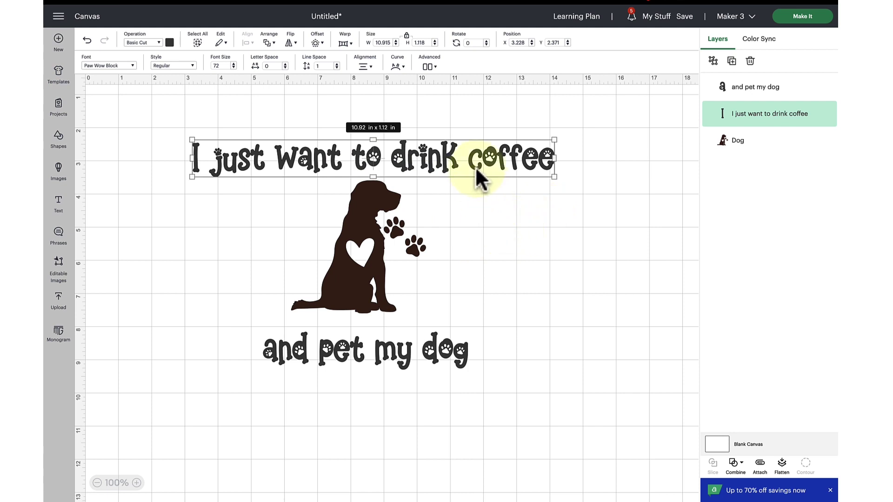
left_click_drag(361, 278, 362, 287)
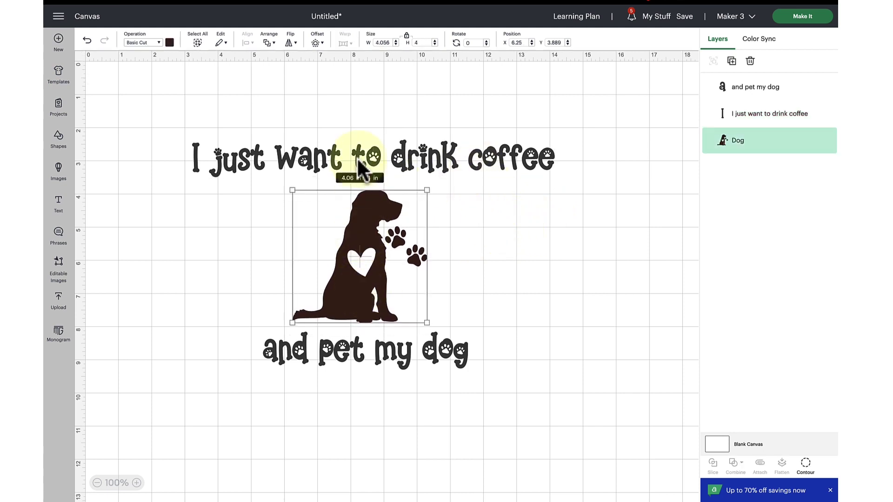
left_click(481, 171)
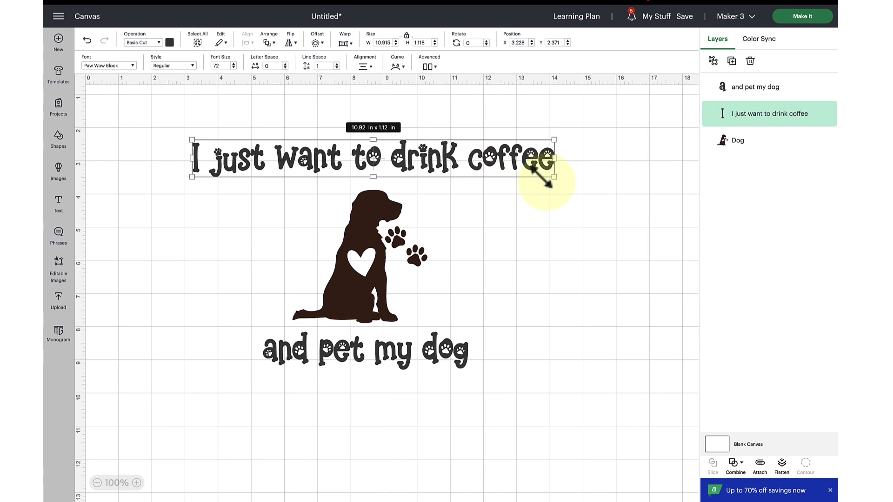
left_click_drag(552, 176, 545, 180)
key("ctrl+z")
Scale both text lines down together to about 10.3 inches wide and nudge the coffee line
left_click(525, 162)
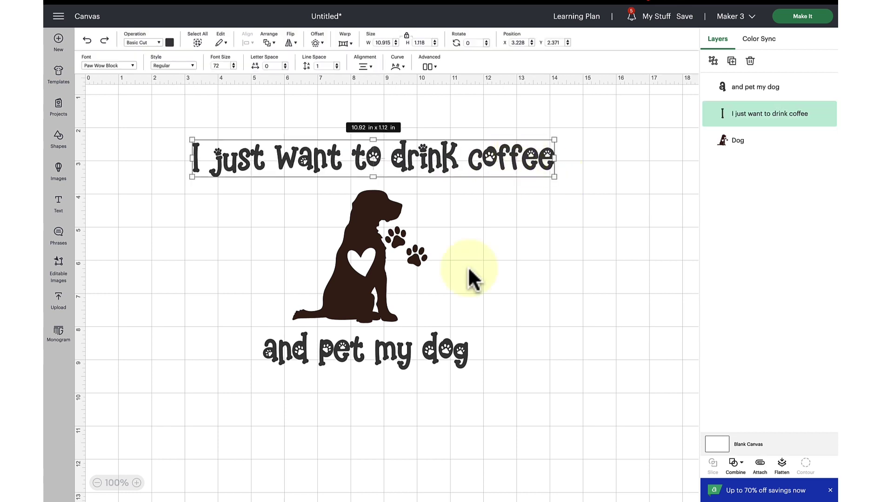
left_click(439, 352, "shift")
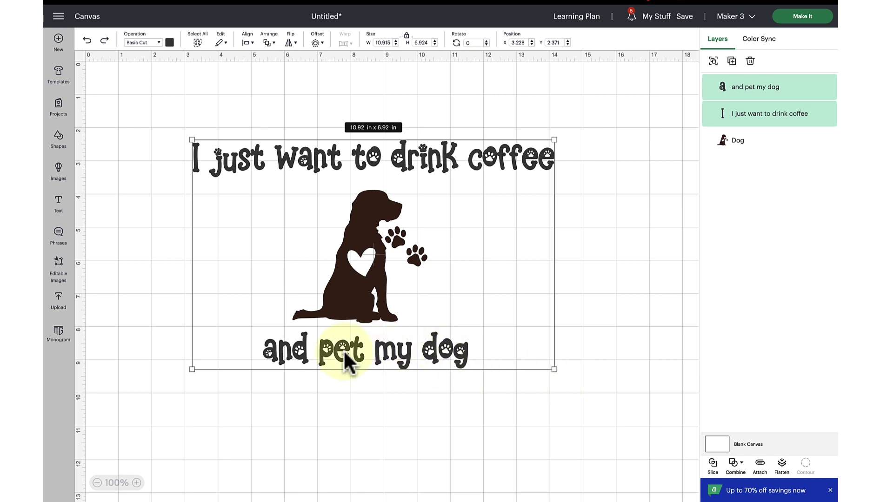
left_click_drag(553, 369, 532, 354)
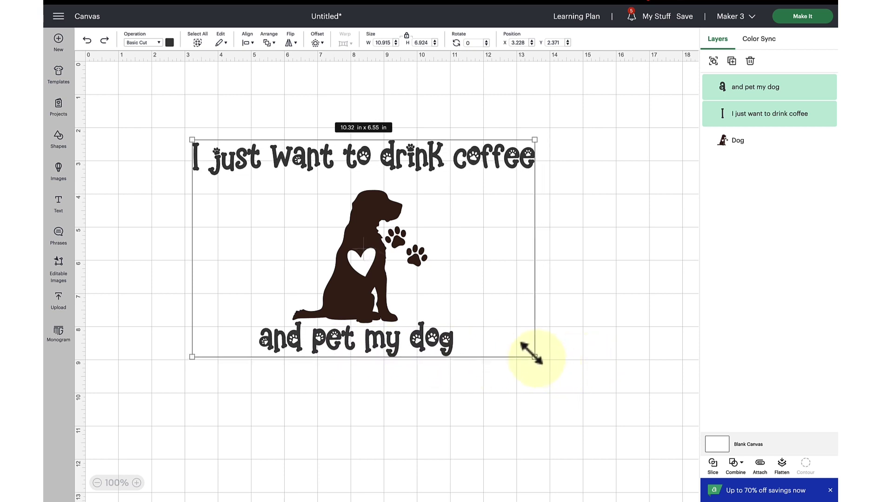
left_click(502, 221)
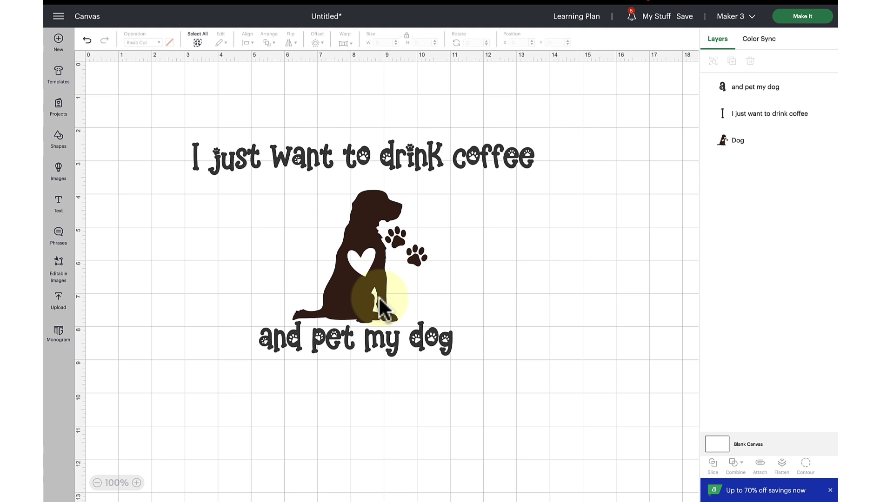
left_click_drag(392, 158, 388, 164)
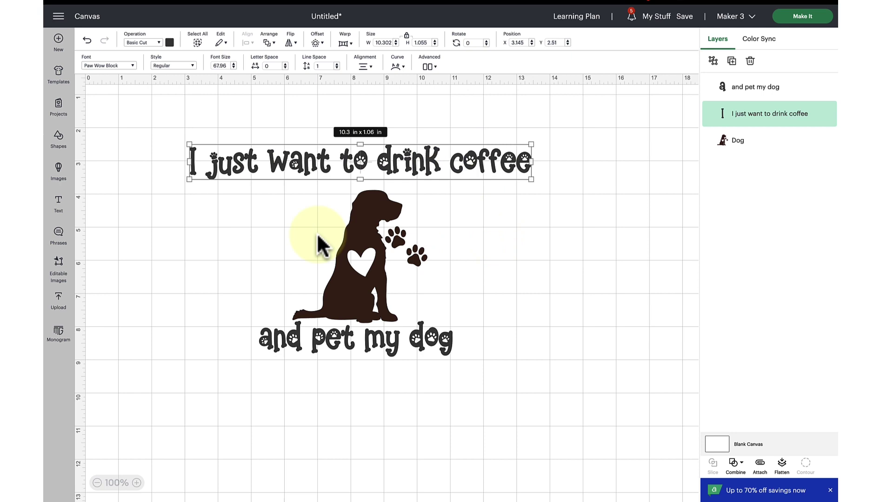
Curve 'I just want to drink coffee' into an arch over the dog
left_click(400, 68)
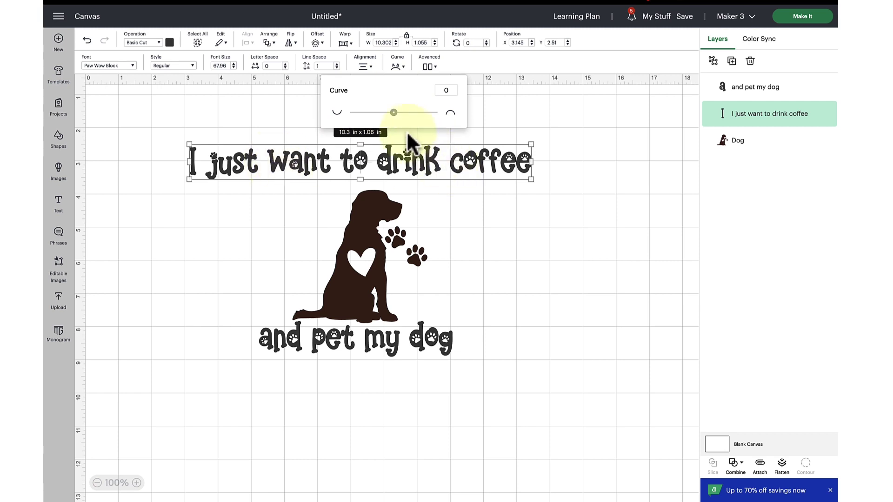
left_click_drag(394, 112, 427, 112)
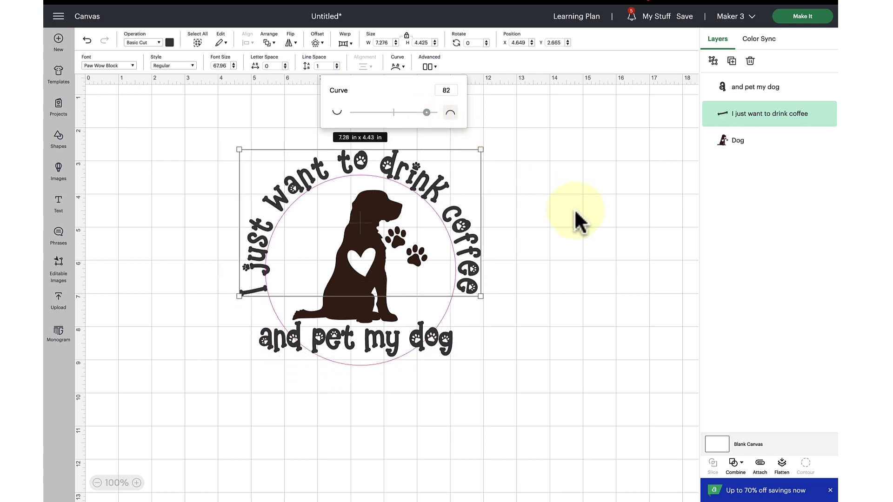
left_click(565, 217)
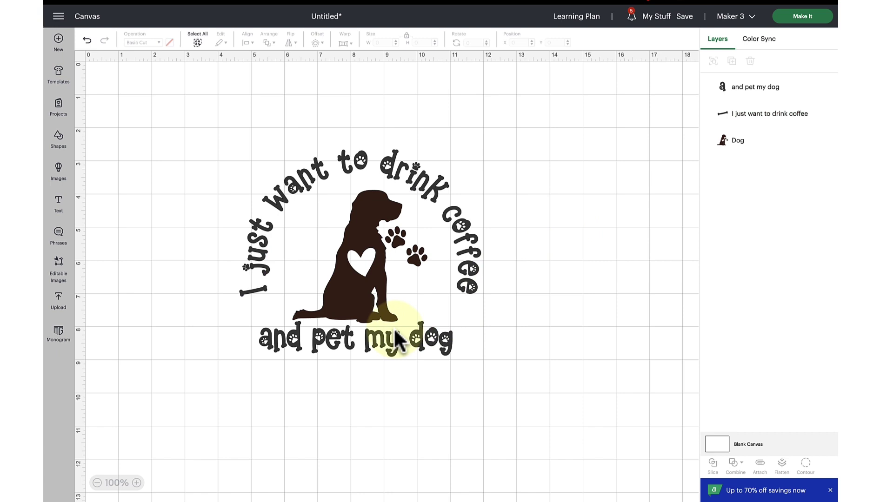
Give 'and pet my dog' a negative curve beneath the dog and reposition both texts
left_click(382, 345)
left_click_drag(382, 346, 385, 347)
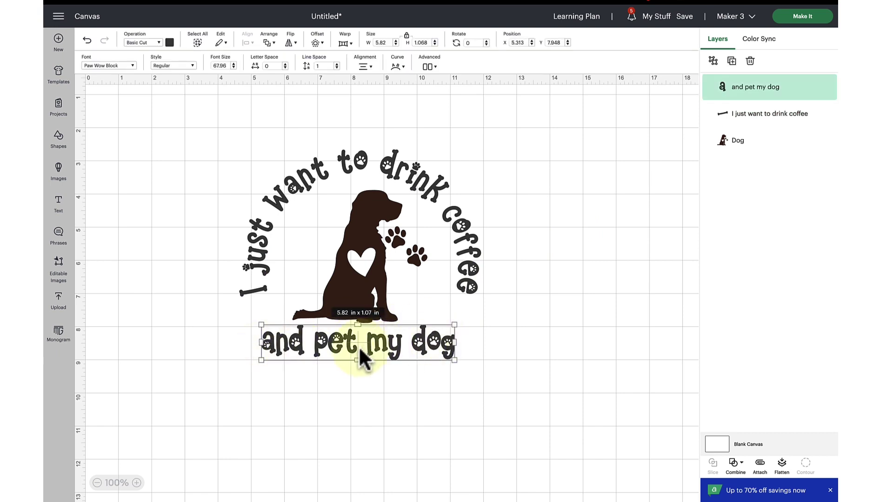
left_click_drag(411, 349, 412, 363)
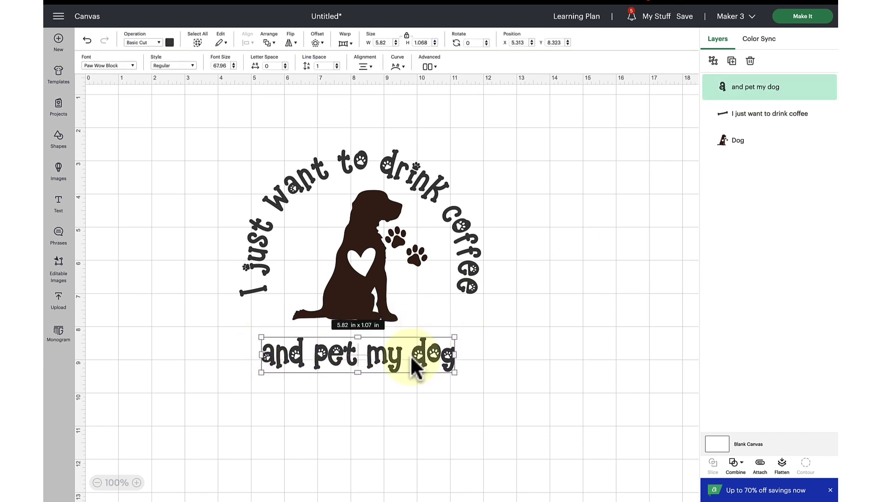
left_click(399, 69)
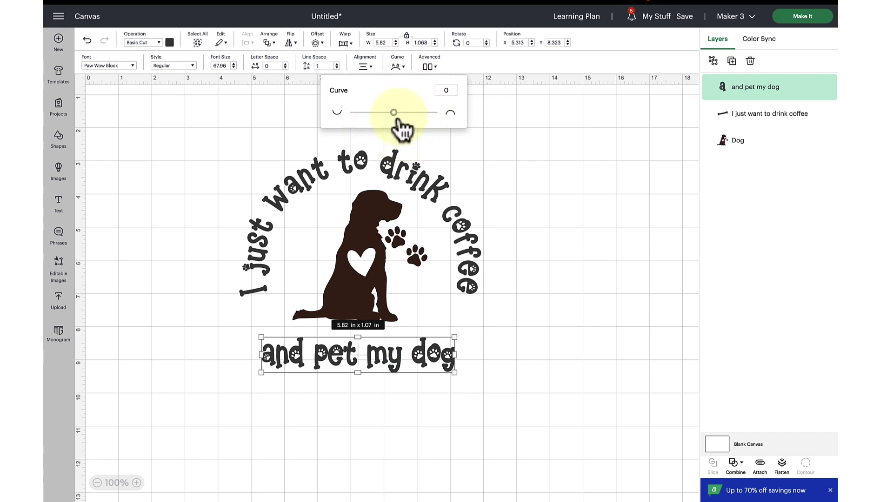
left_click_drag(395, 118, 381, 119)
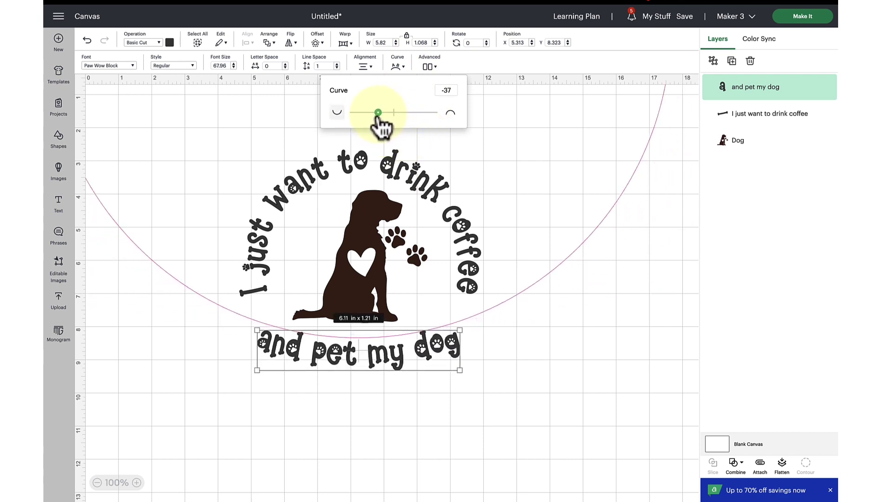
mouse_move(378, 116)
left_mouse_down()
mouse_move(366, 116)
mouse_move(367, 124)
left_mouse_up()
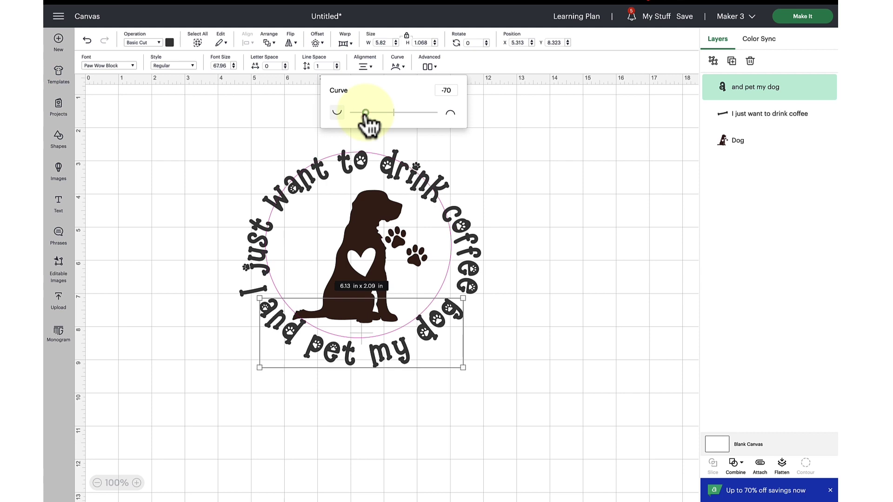
left_click(529, 155)
left_click_drag(405, 347, 407, 374)
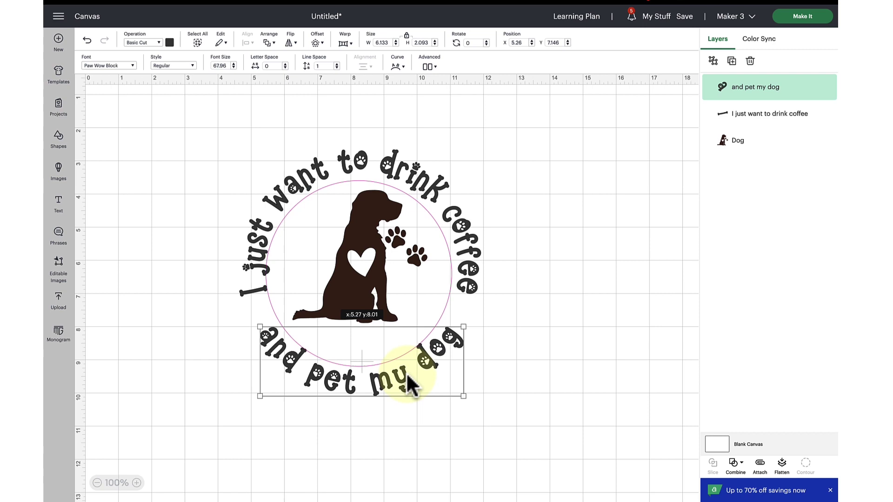
left_click_drag(406, 374, 411, 377)
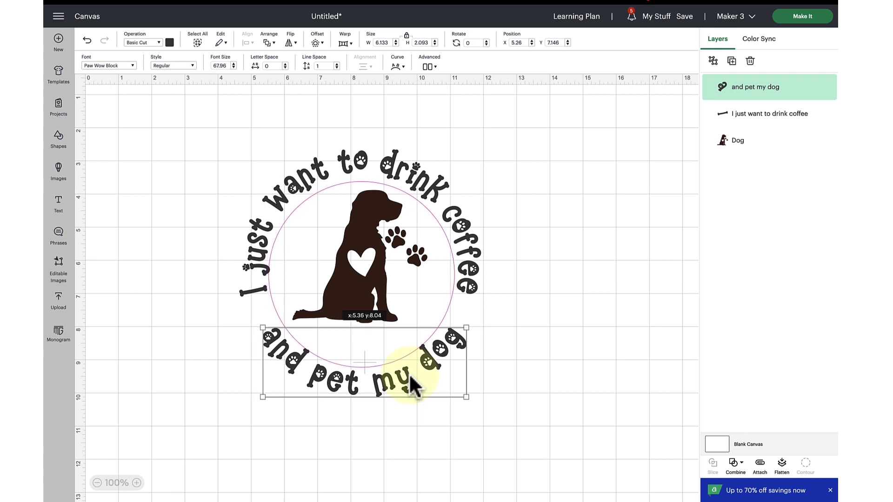
left_click_drag(455, 229, 460, 225)
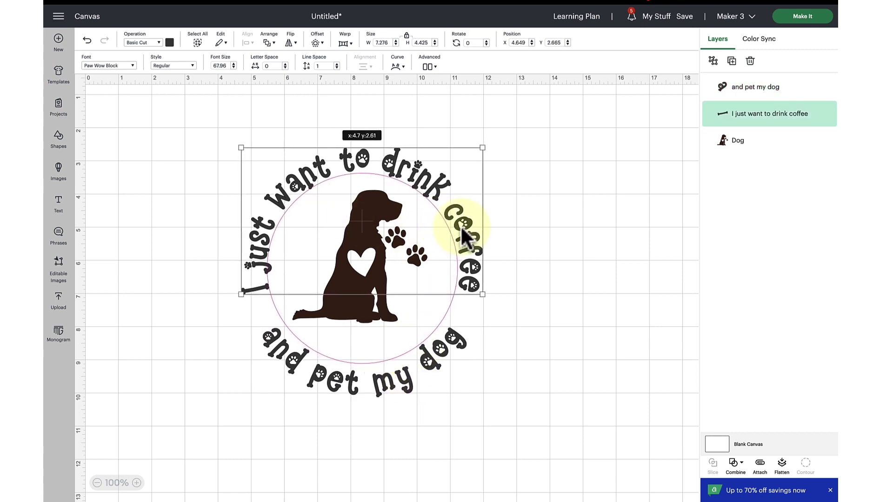
Enlarge the dog silhouette and reposition it inside the curved text
left_click(398, 298)
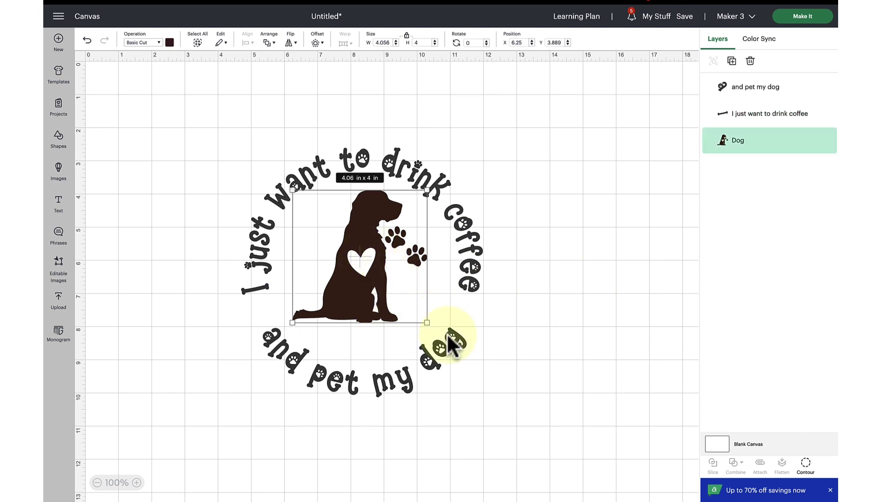
left_click_drag(428, 321, 452, 343)
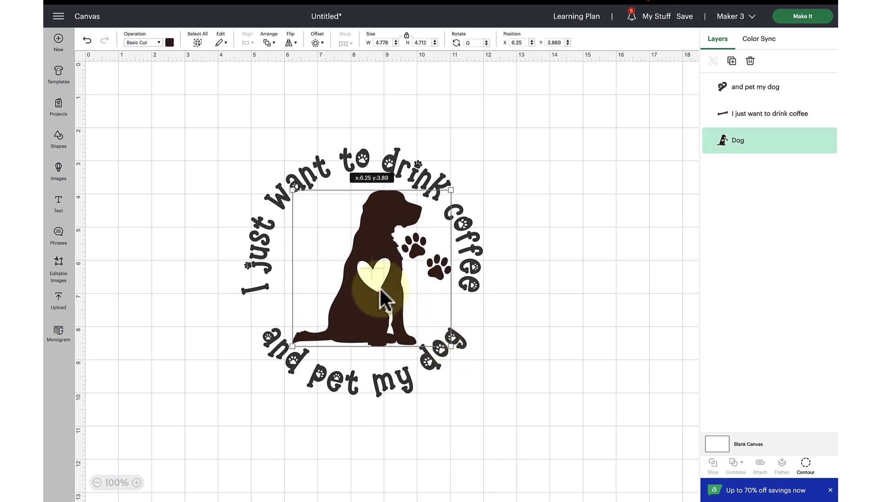
left_click_drag(386, 299, 380, 294)
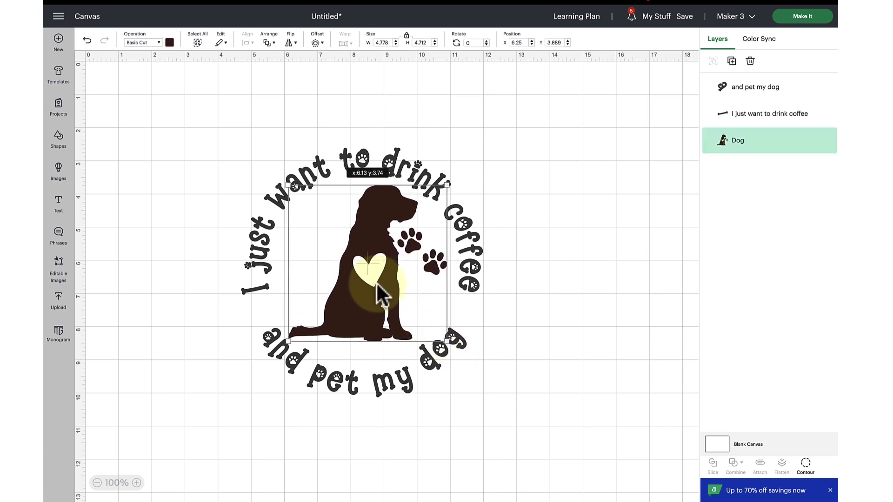
left_click(466, 244)
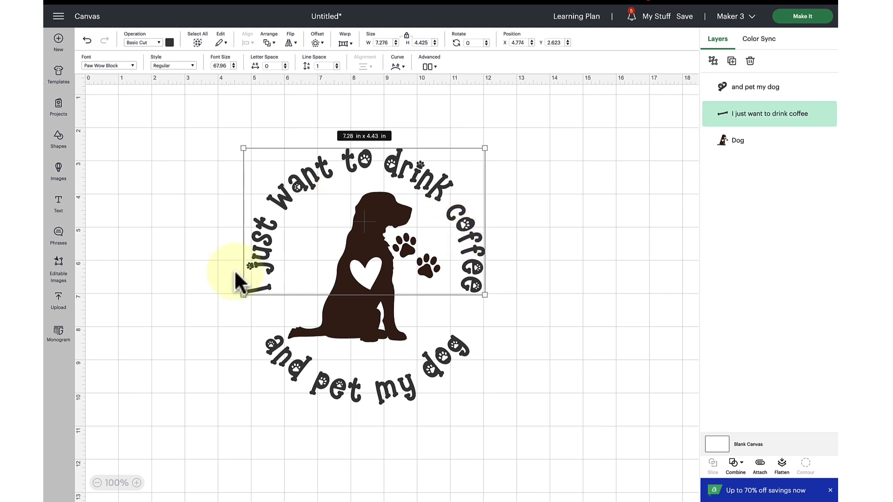
Tighten the arch of the coffee text
left_click(401, 68)
left_click(423, 112)
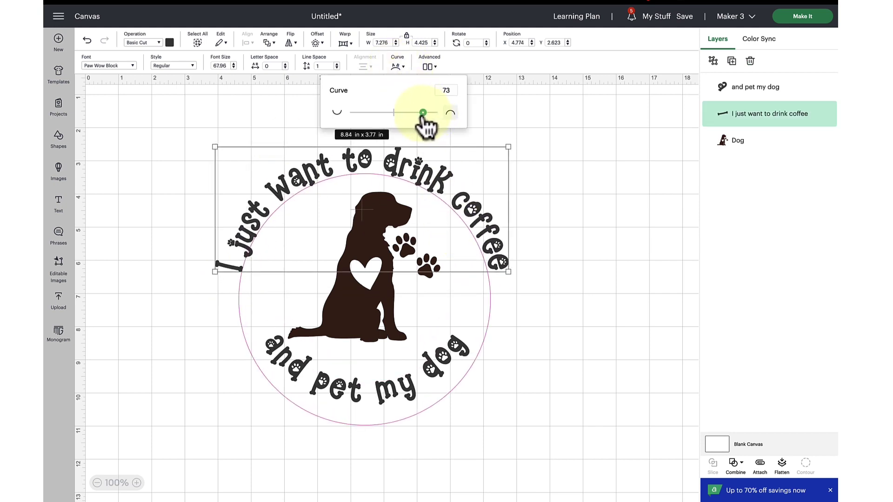
left_click_drag(423, 114, 423, 114)
Flatten the curve of 'and pet my dog' slightly and move it lower
left_click(437, 360)
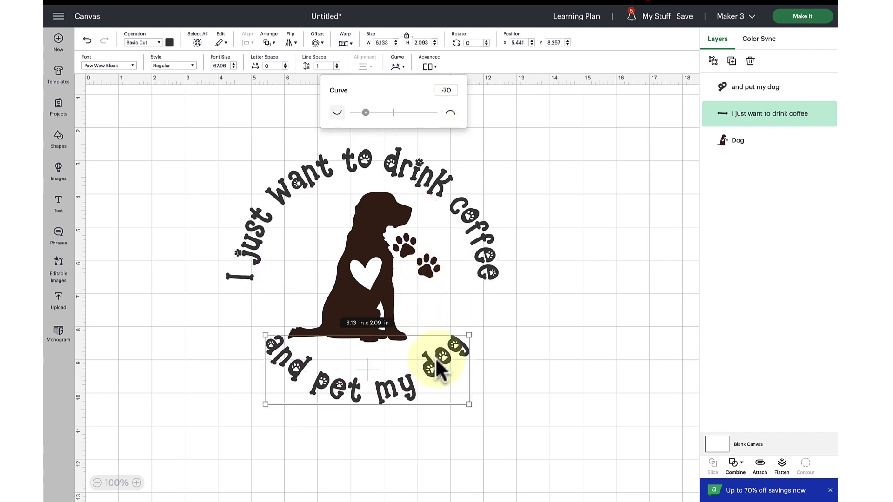
left_click(397, 67)
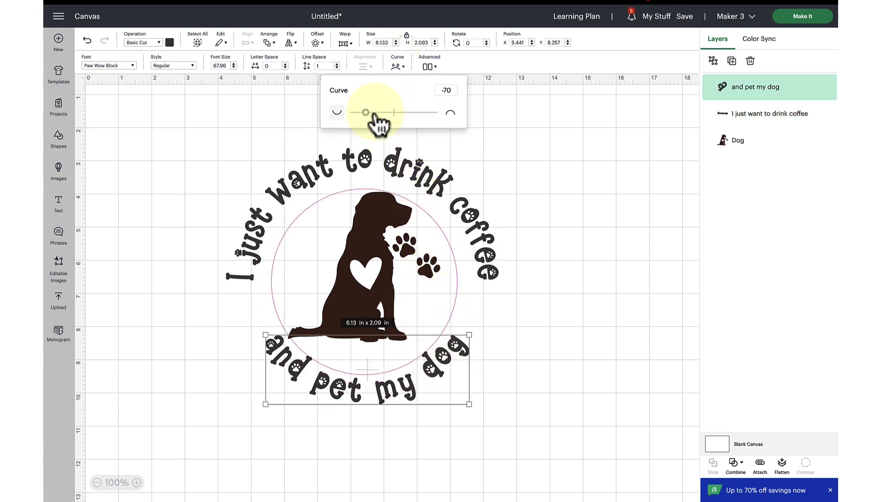
left_click_drag(366, 114, 368, 113)
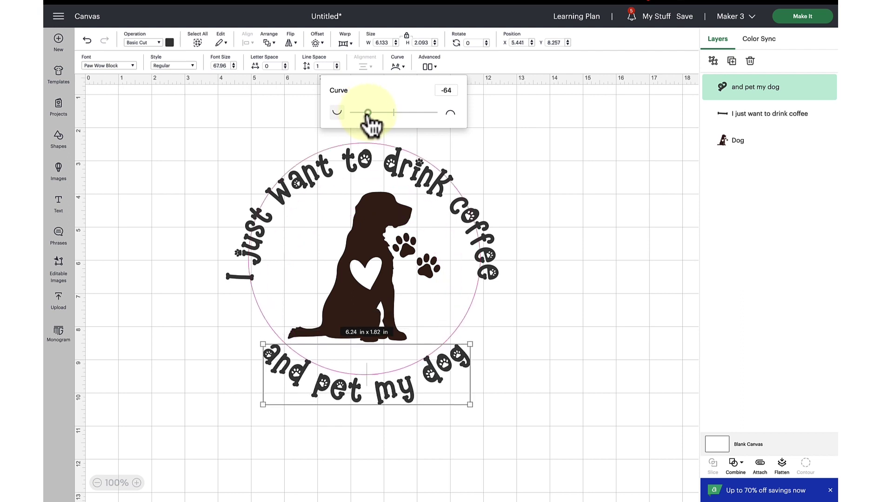
left_click(555, 320)
left_click(474, 225)
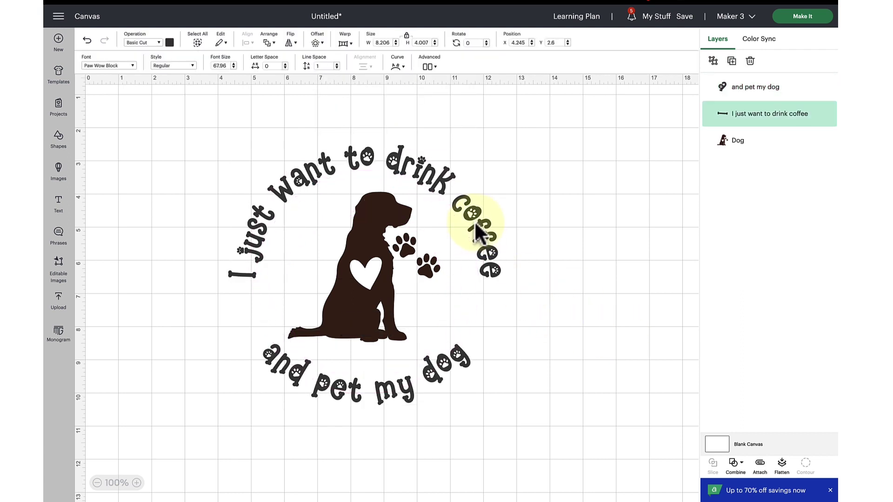
left_click_drag(432, 394, 433, 416)
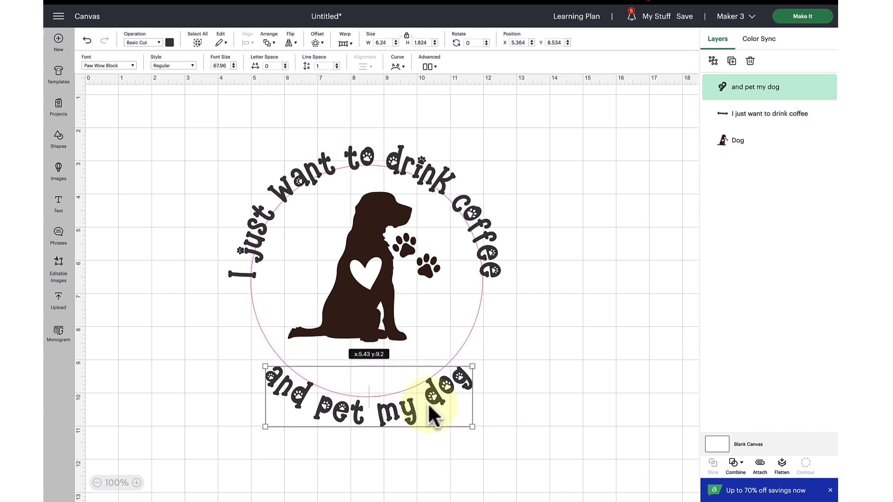
Enlarge the dog silhouette to about 5 inches wide
left_click(520, 360)
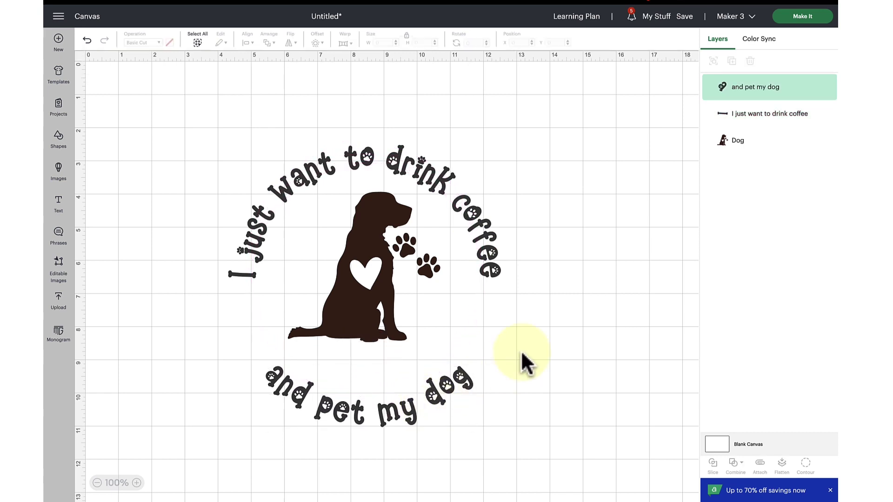
left_click(369, 328)
left_click_drag(436, 342, 454, 365)
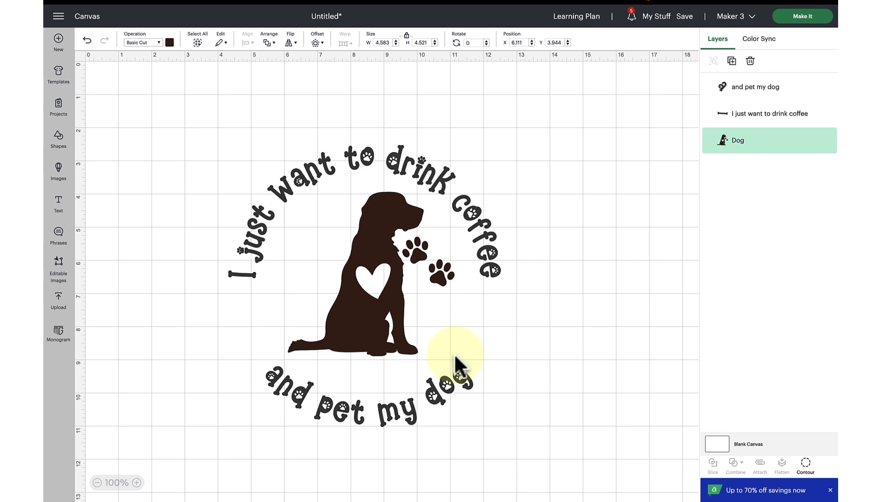
left_click_drag(370, 271, 367, 271)
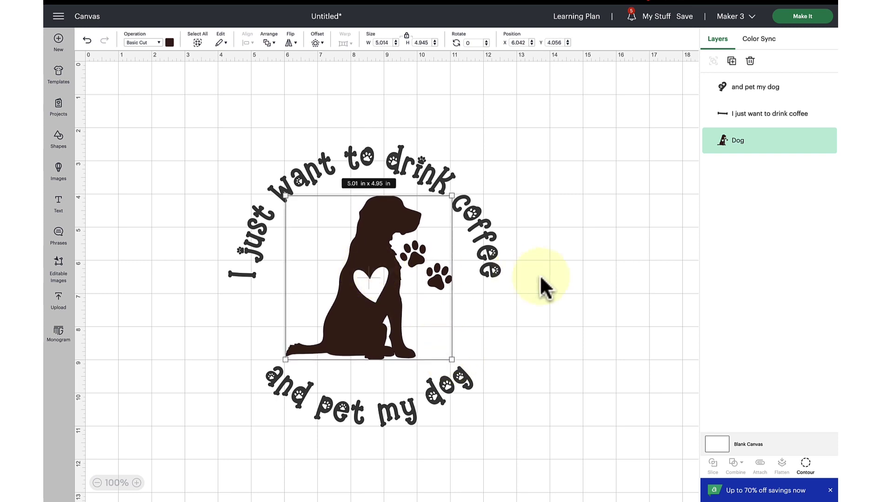
Check the layers and nudge 'and pet my dog' down slightly to frame the dog evenly
left_click(489, 248)
left_click(541, 272)
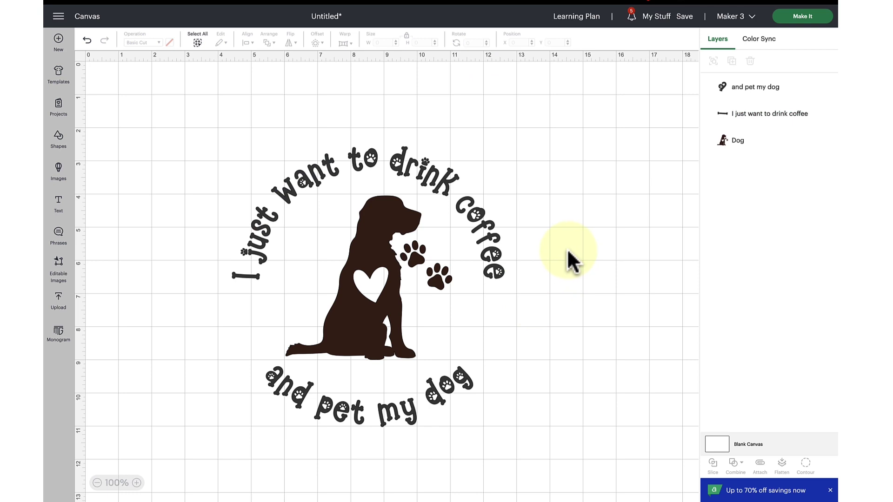
left_click(363, 162)
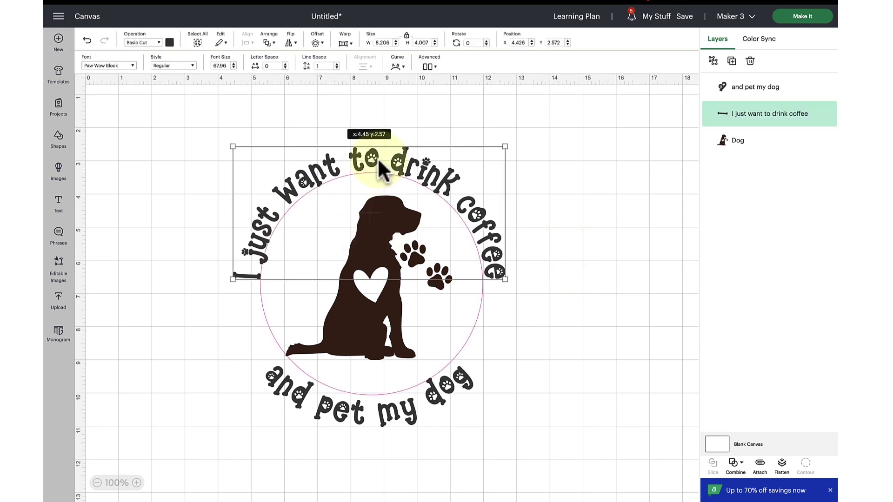
left_click(374, 330)
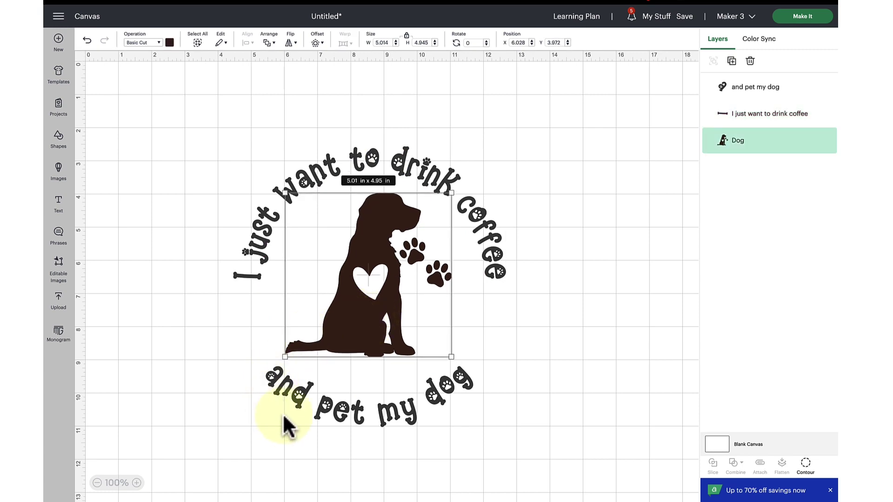
left_click(307, 411)
left_click_drag(302, 402, 302, 402)
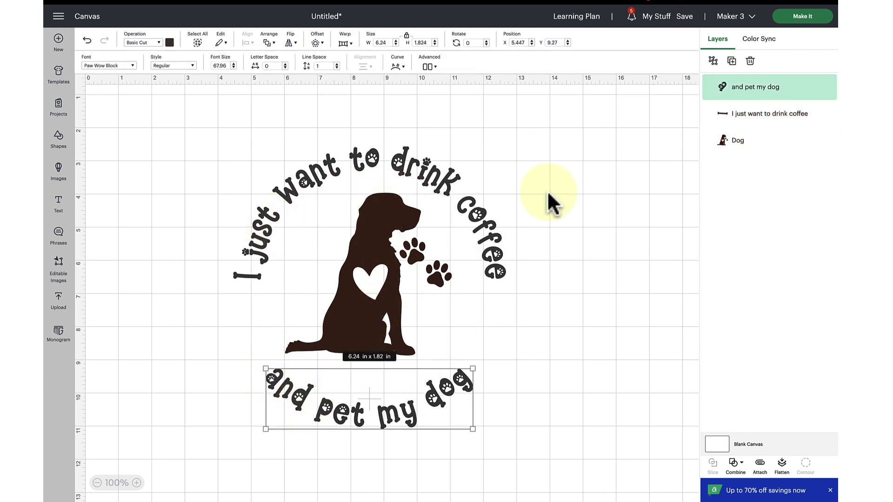
left_click(527, 336)
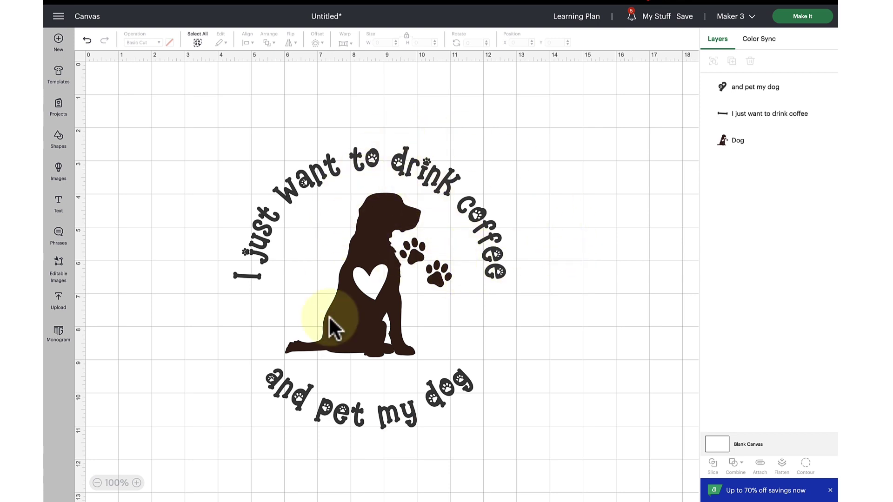
Group the dog and both curved text lines into one design
left_click_drag(169, 149, 527, 451)
left_click_drag(175, 143, 520, 453)
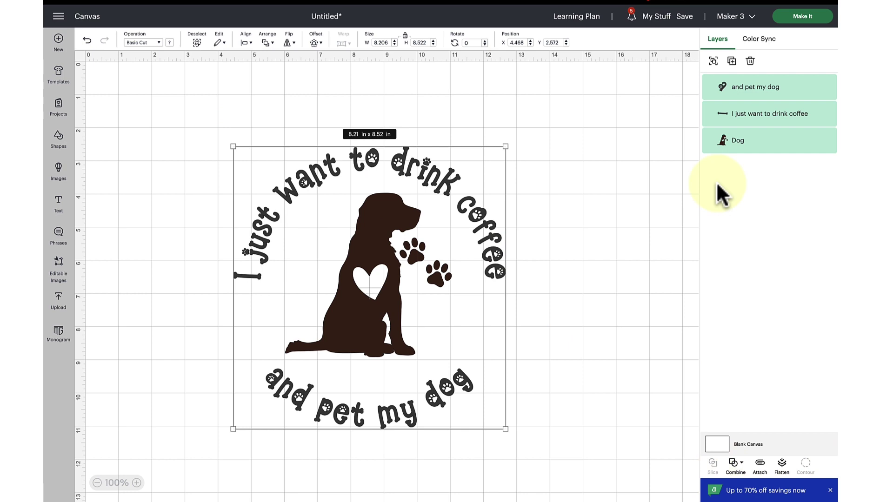
right_click(441, 185)
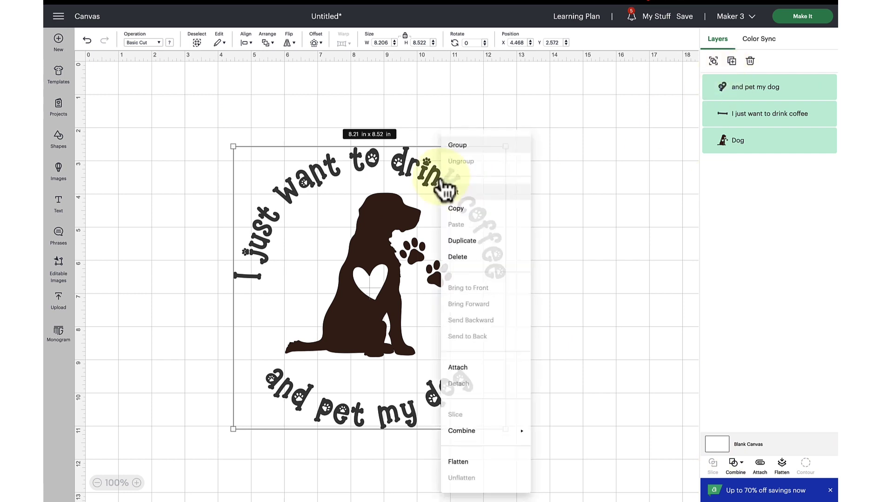
left_click(468, 146)
Move the grouped badge up and right and shrink it
left_click_drag(376, 269, 539, 214)
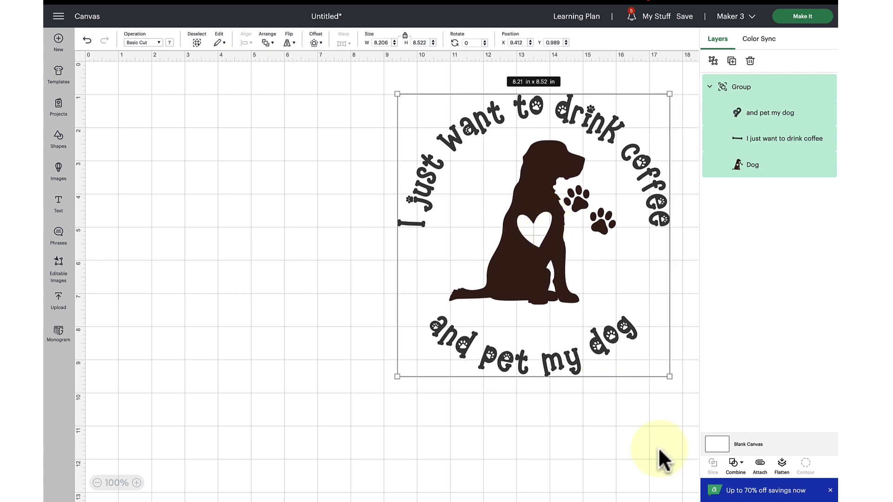
left_click_drag(668, 373, 573, 256)
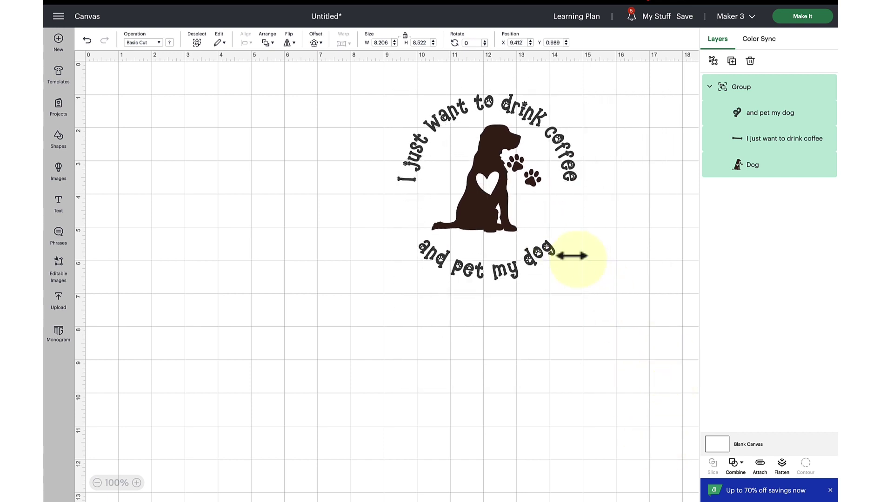
left_click_drag(492, 190, 587, 193)
left_click(327, 217)
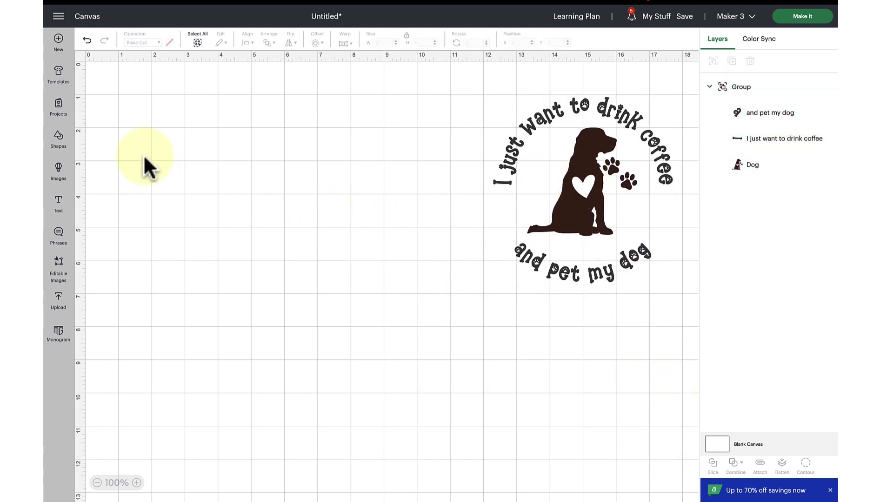
Browse the Templates gallery and pick the Scoop neck t-shirts template
left_click(59, 73)
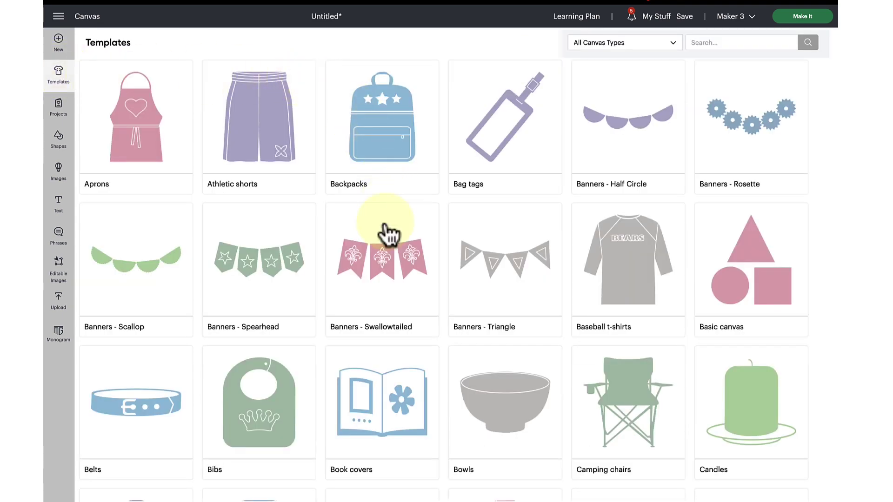
scroll(387, 234, "down", 4)
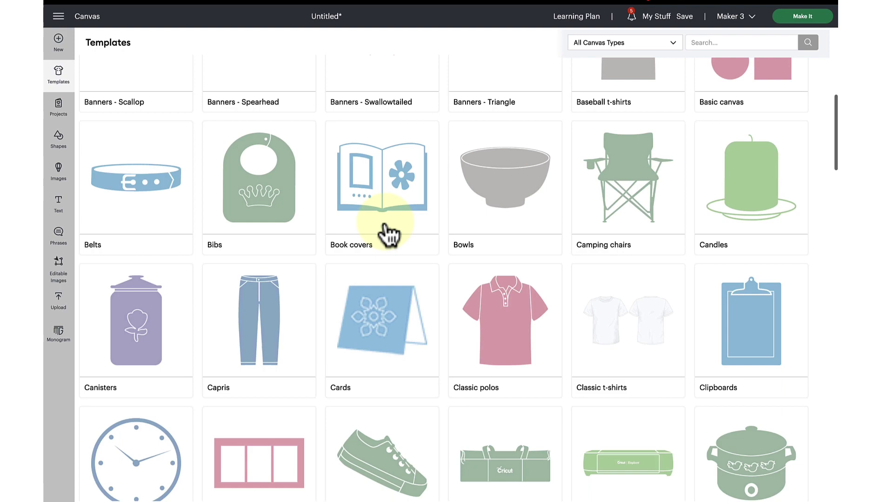
scroll(387, 233, "down", 2)
scroll(388, 230, "down", 2)
scroll(386, 224, "down", 6)
scroll(385, 225, "down", 3)
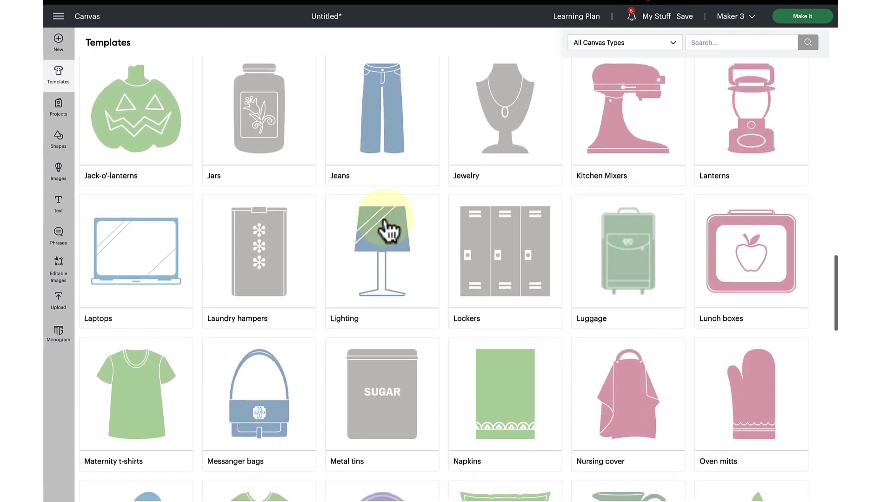
scroll(386, 227, "down", 4)
scroll(386, 227, "down", 2)
scroll(387, 229, "down", 3)
scroll(389, 230, "down", 4)
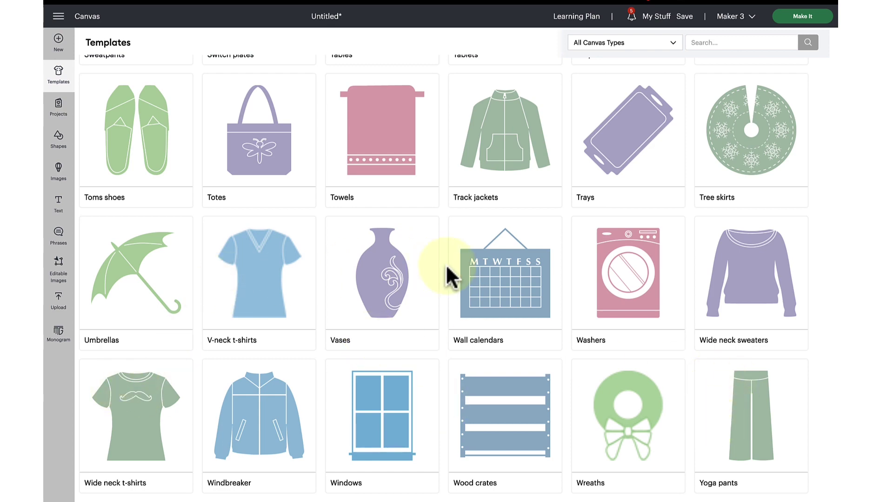
scroll(446, 264, "up", 2)
scroll(446, 264, "up", 2)
scroll(446, 264, "up", 2)
scroll(446, 265, "up", 4)
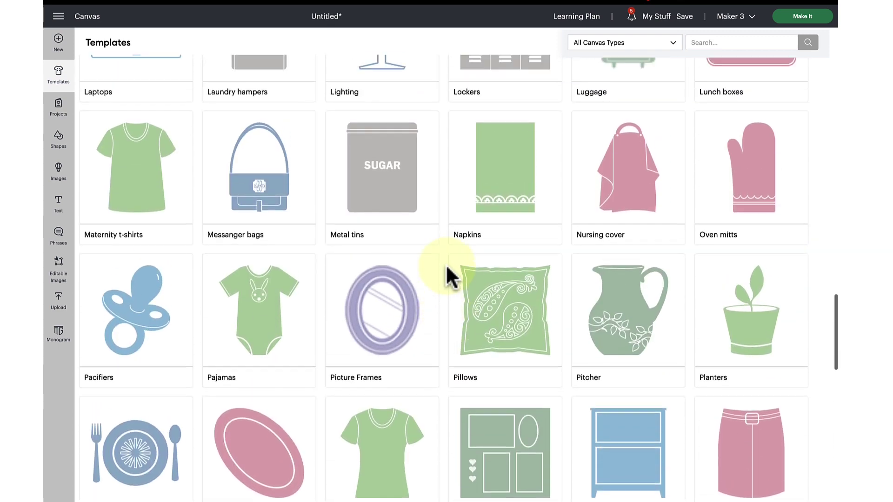
scroll(446, 264, "up", 2)
scroll(446, 264, "up", 2)
scroll(447, 264, "up", 2)
scroll(446, 264, "up", 1)
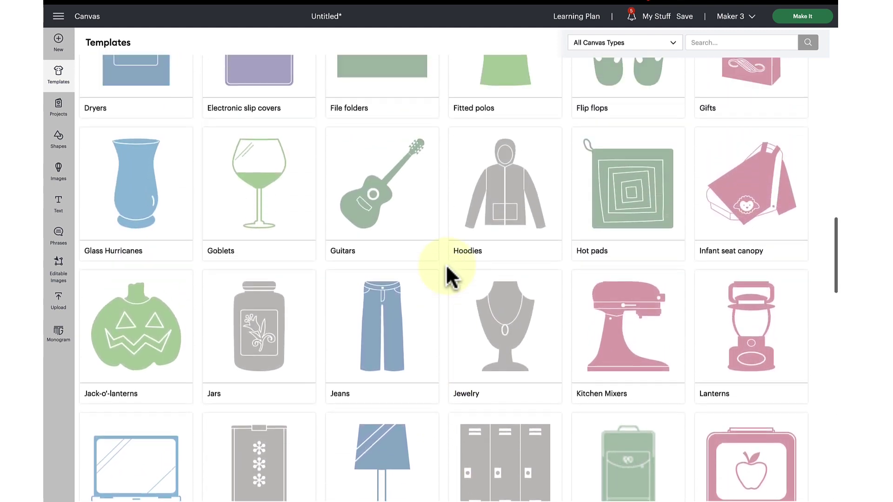
scroll(446, 264, "up", 2)
scroll(446, 264, "up", 3)
scroll(446, 264, "up", 1)
scroll(446, 264, "up", 3)
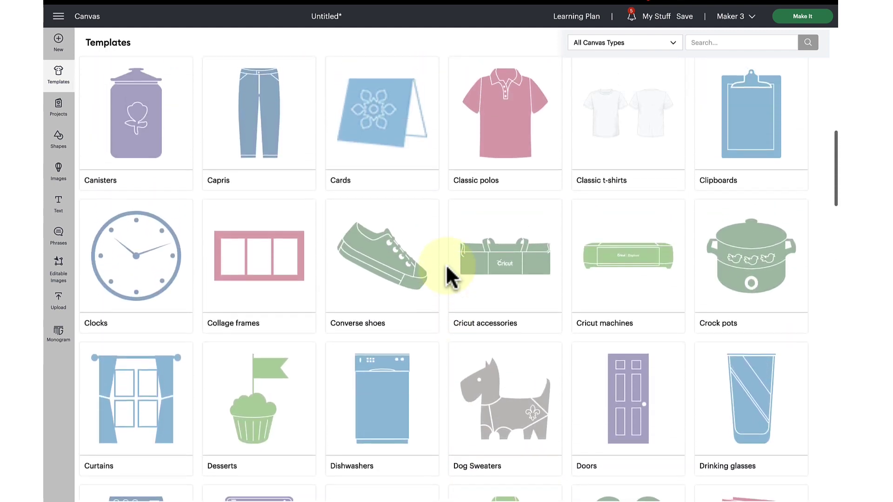
scroll(446, 264, "up", 3)
scroll(446, 264, "up", 1)
scroll(446, 264, "down", 9)
scroll(446, 263, "down", 3)
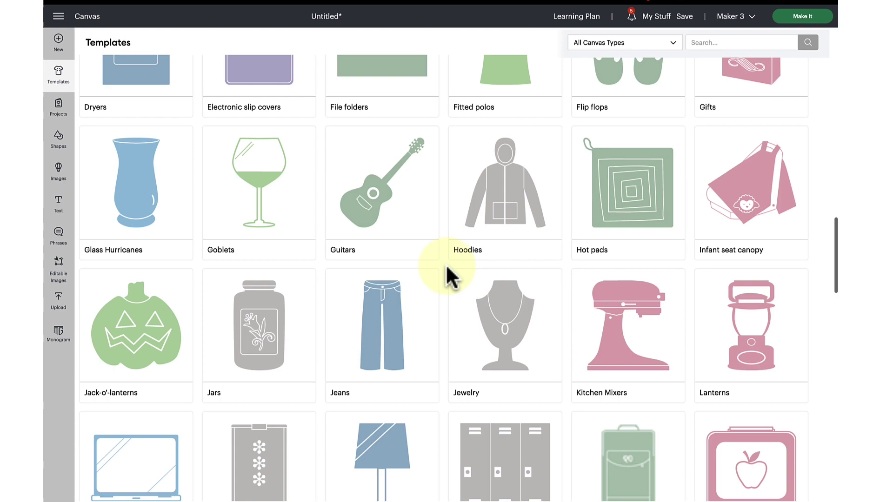
scroll(446, 264, "down", 4)
scroll(446, 264, "down", 2)
scroll(446, 264, "down", 4)
scroll(446, 264, "down", 3)
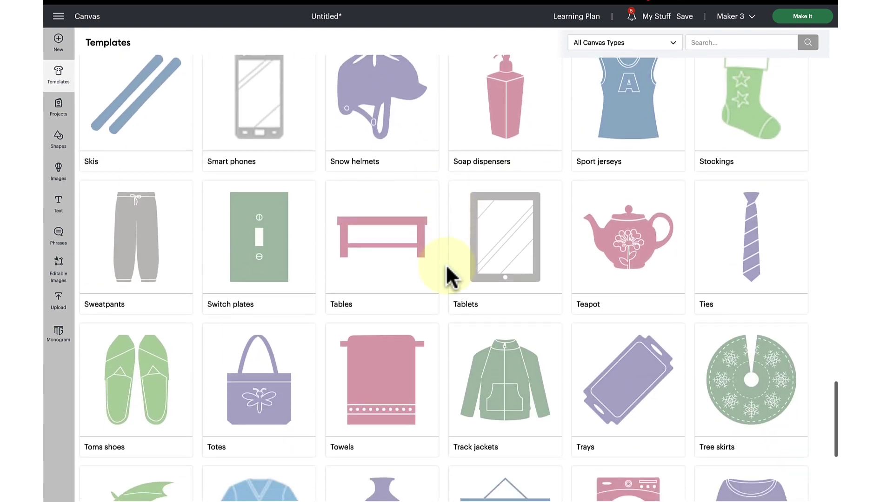
scroll(446, 264, "up", 2)
scroll(446, 263, "up", 1)
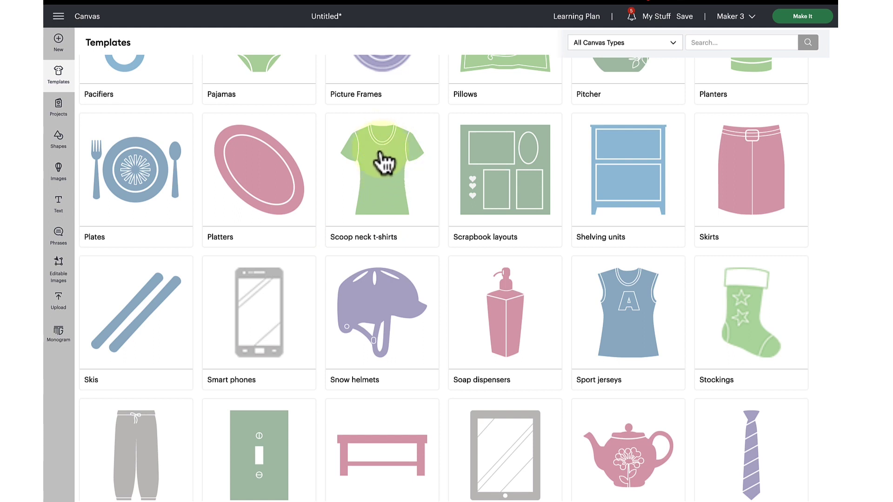
left_click(398, 166)
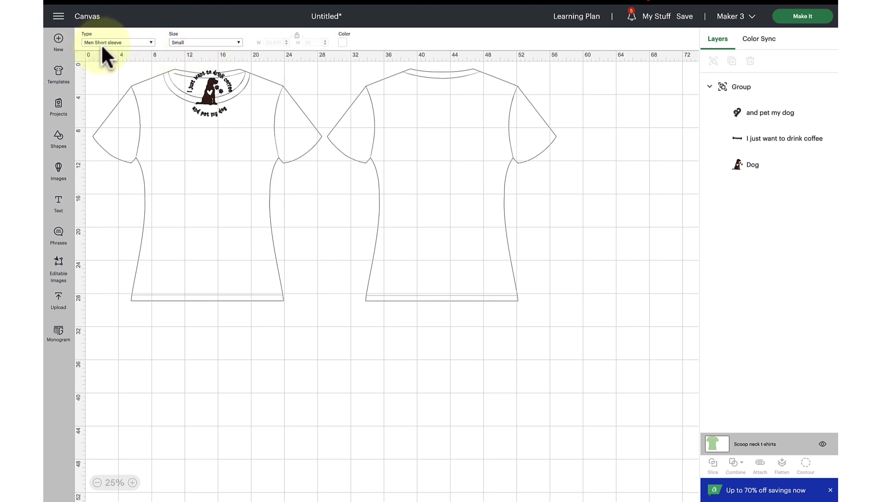
Set the template to a women's short-sleeve shirt, trying Medium and then Custom size
left_click(130, 43)
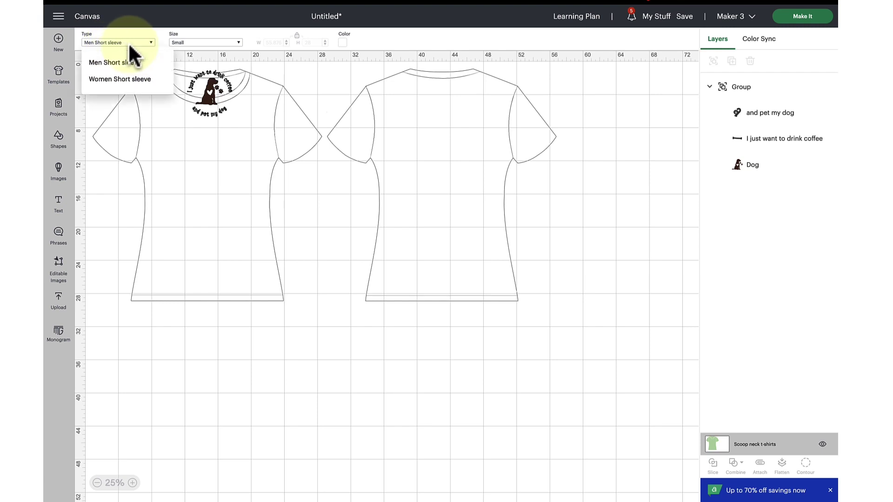
left_click(126, 88)
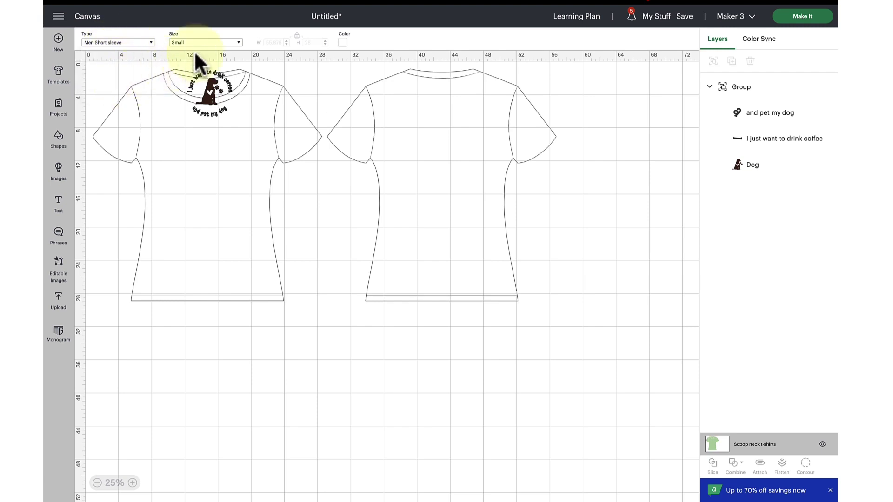
left_click(186, 42)
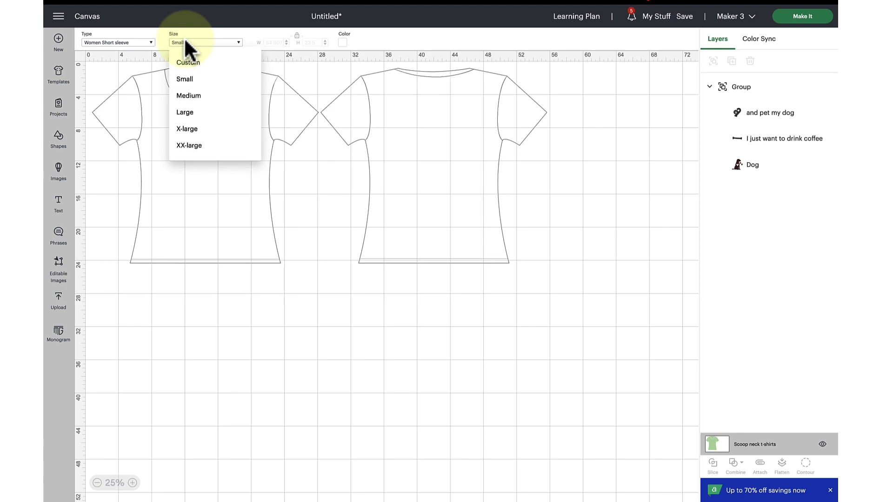
left_click(202, 103)
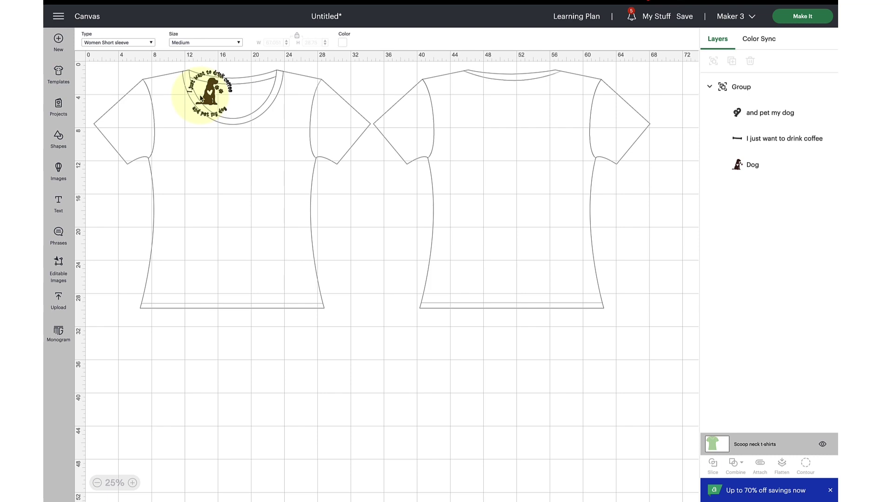
left_click(239, 42)
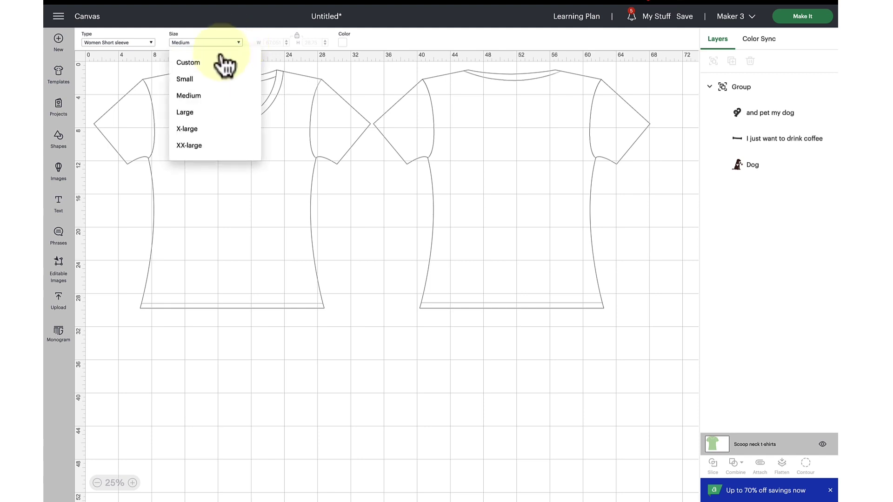
left_click(190, 66)
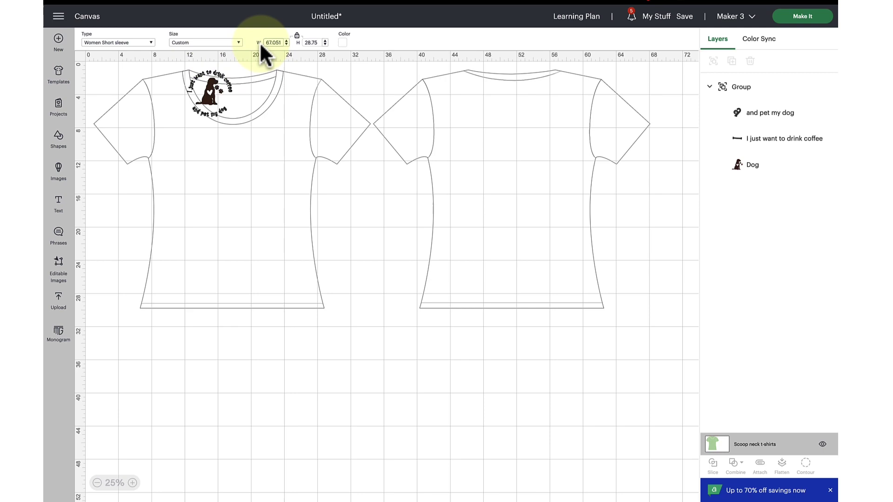
Set the custom template height to 30 inches and move the dog badge onto the chest
left_click(279, 43)
key("BackSpace")
key("BackSpace")
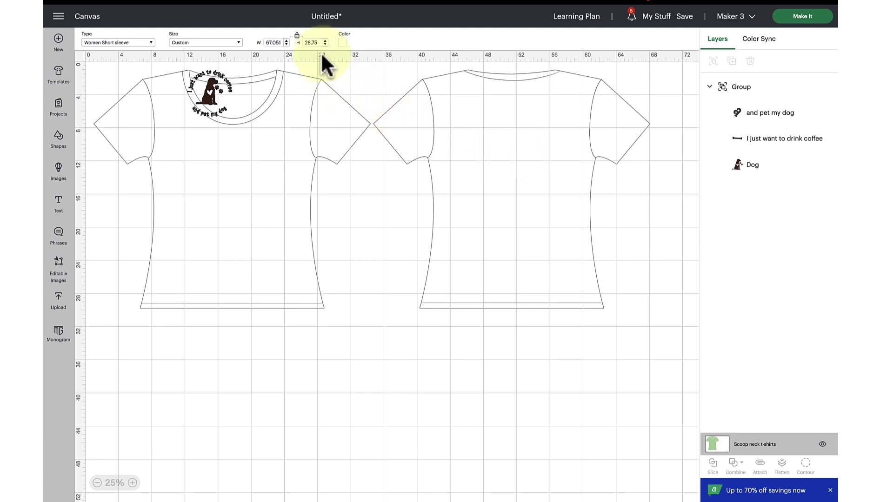
left_click(311, 42)
left_click(328, 71)
left_click(310, 43)
type("3")
type("0")
key("Return")
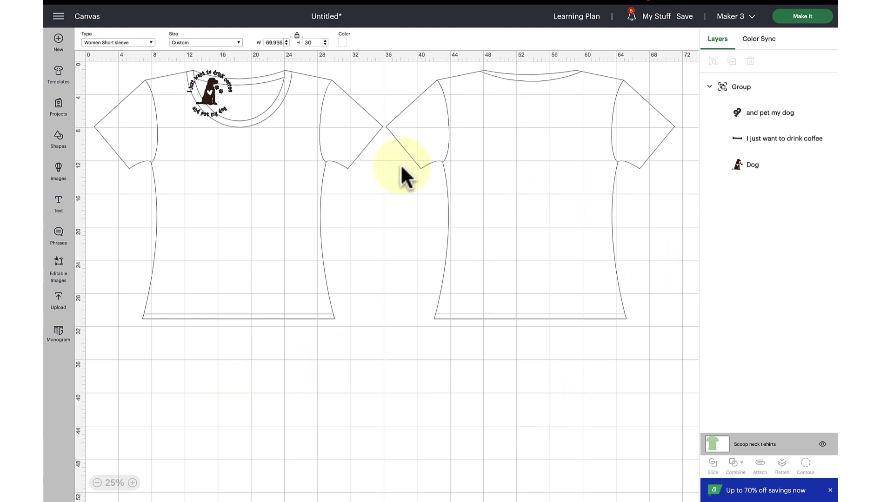
double_click(268, 42)
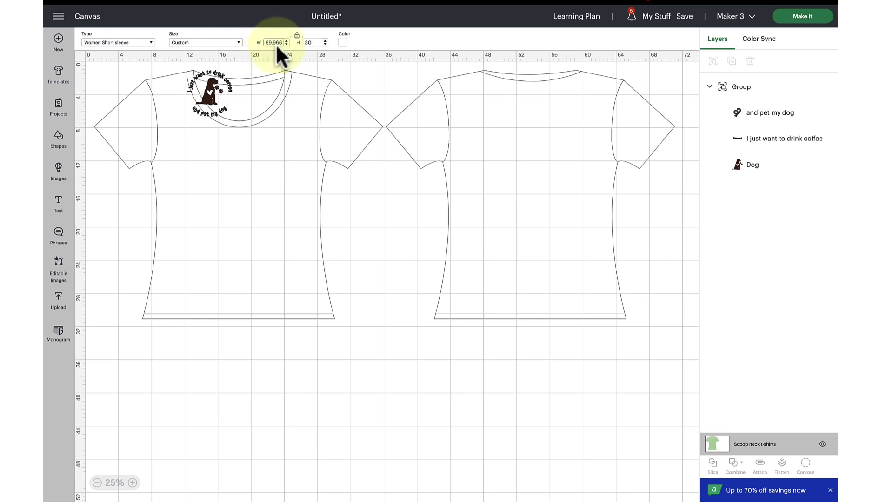
left_click(267, 45)
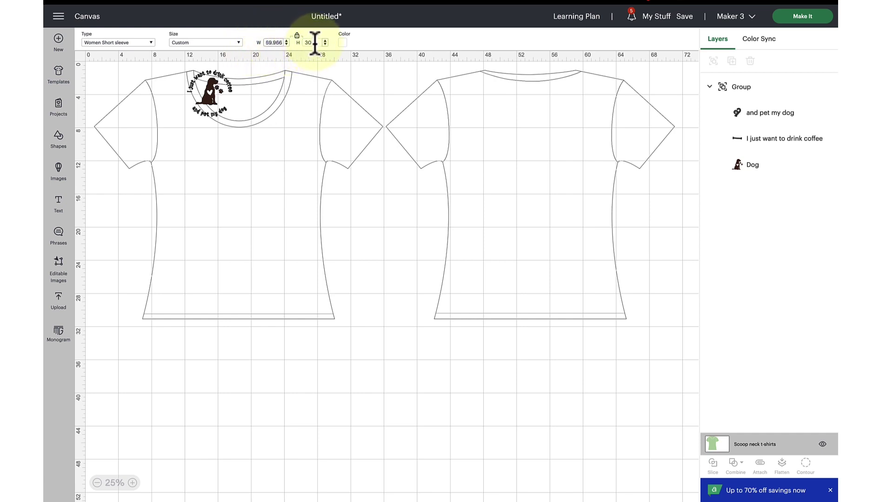
double_click(309, 42)
key("Return")
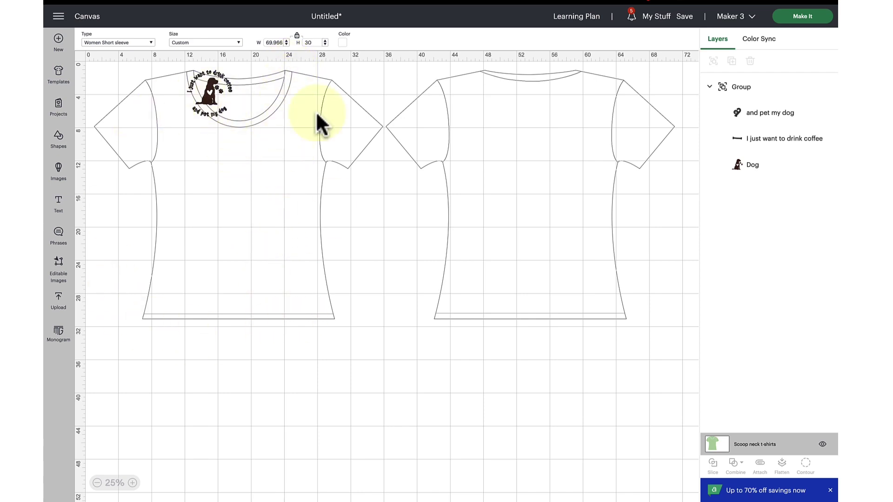
left_click_drag(209, 93, 234, 172)
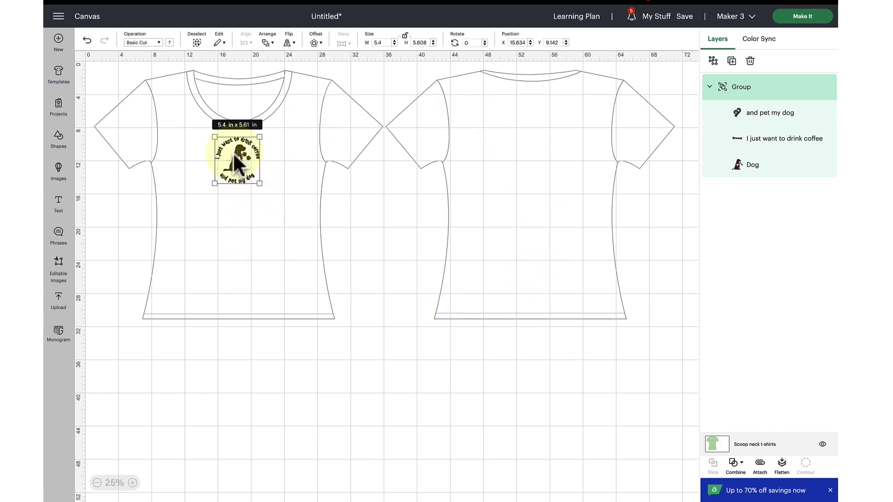
Centre the badge on the upper chest and resize it to about 8.23 by 8.54 inches
left_click_drag(233, 152, 284, 135)
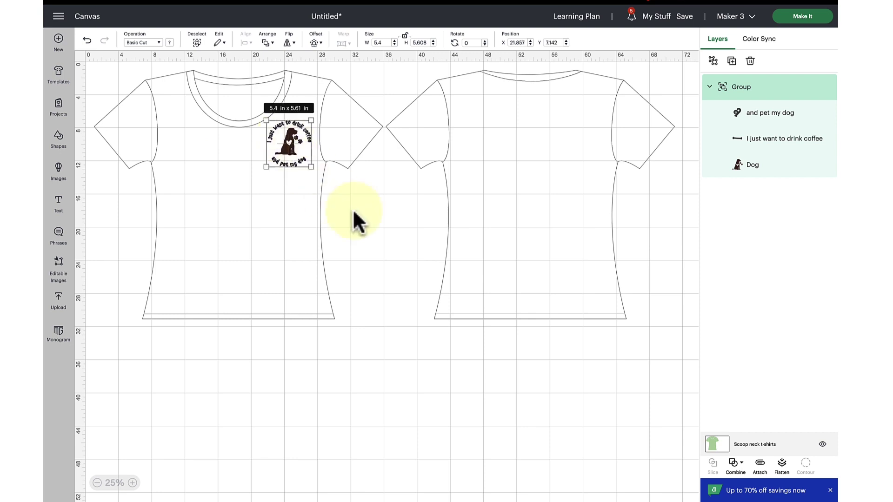
left_click(365, 223)
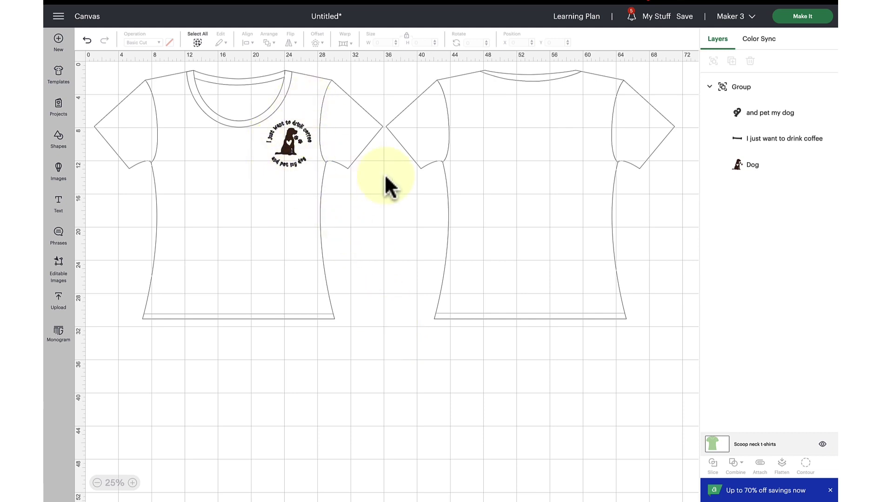
left_click_drag(294, 158, 245, 171)
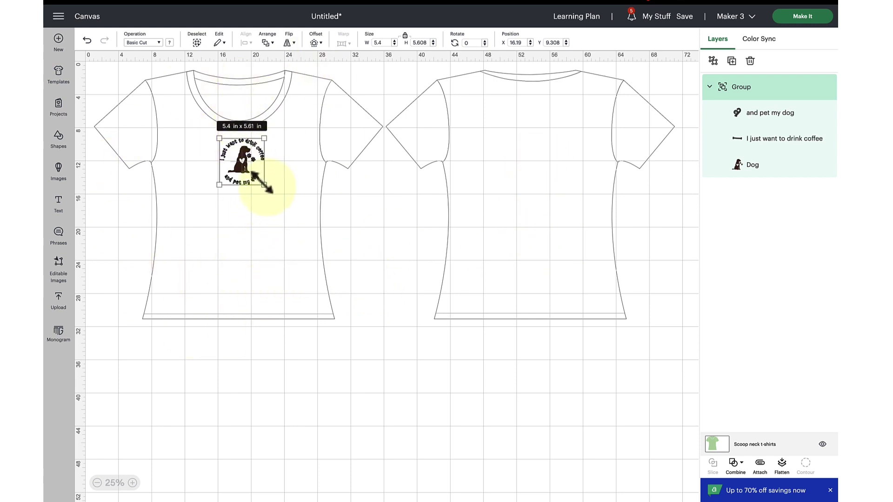
left_click_drag(263, 183, 286, 207)
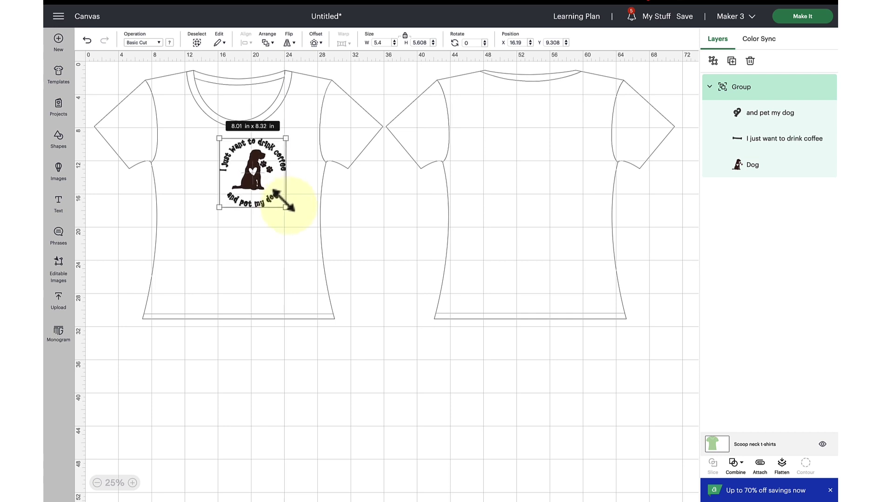
left_click_drag(253, 169, 236, 167)
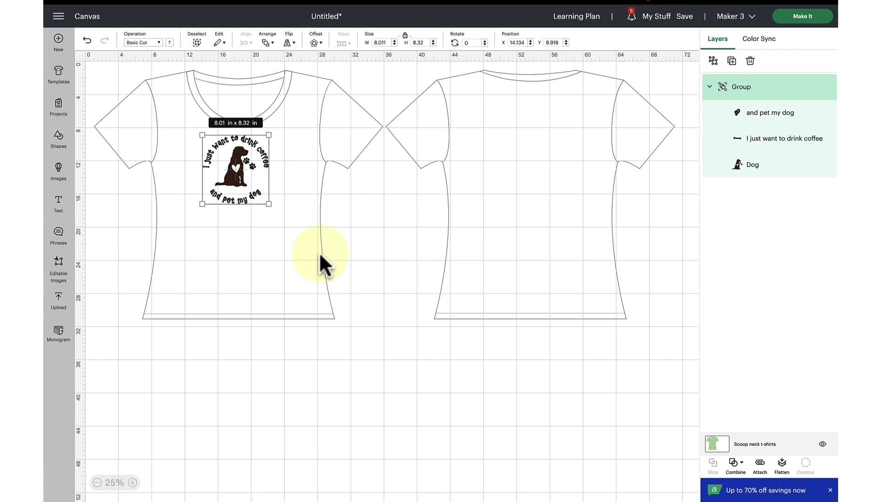
left_click_drag(237, 171, 240, 168)
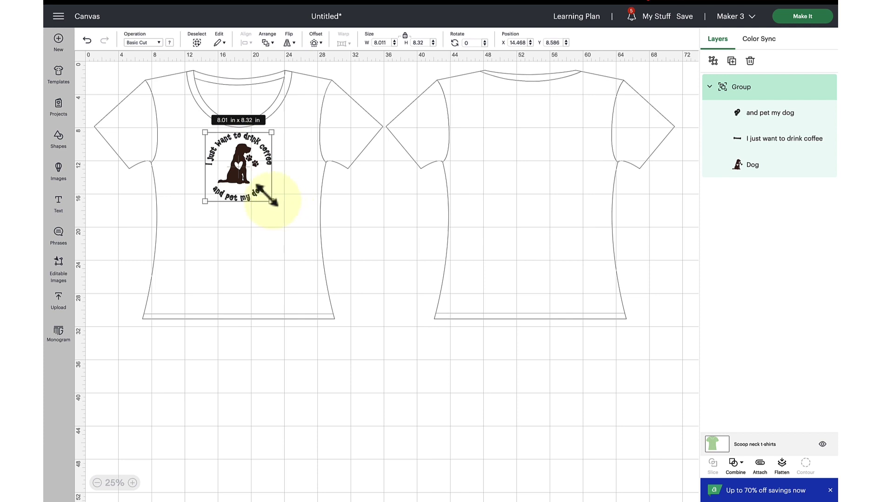
left_click_drag(272, 201, 298, 228)
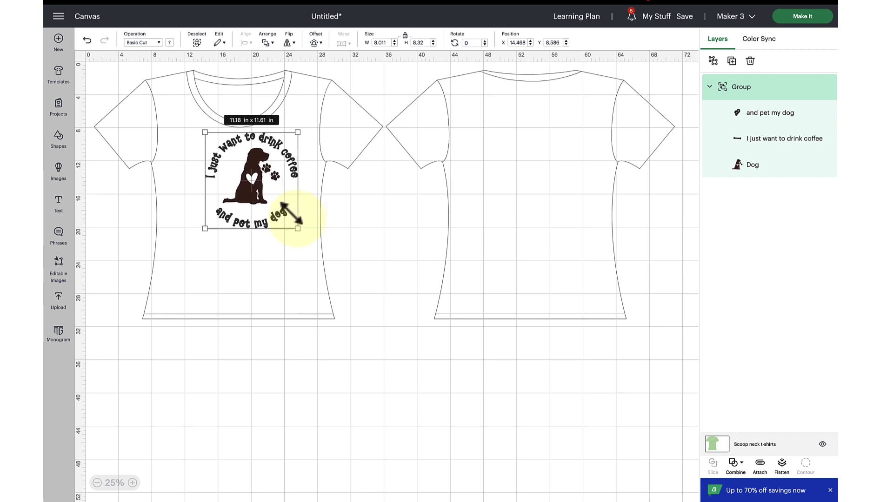
left_click_drag(298, 223, 273, 203)
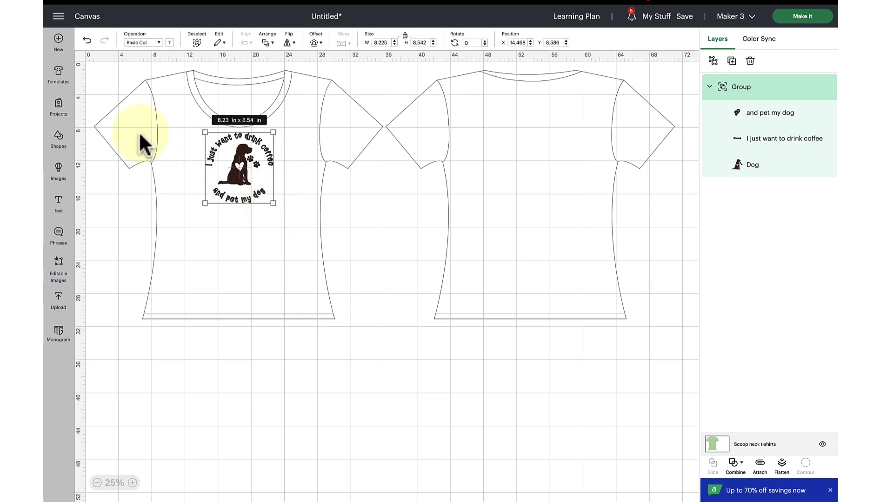
Enlarge the dog design group to about 15.8 by 16.4 inches on the shirt
left_click(384, 227)
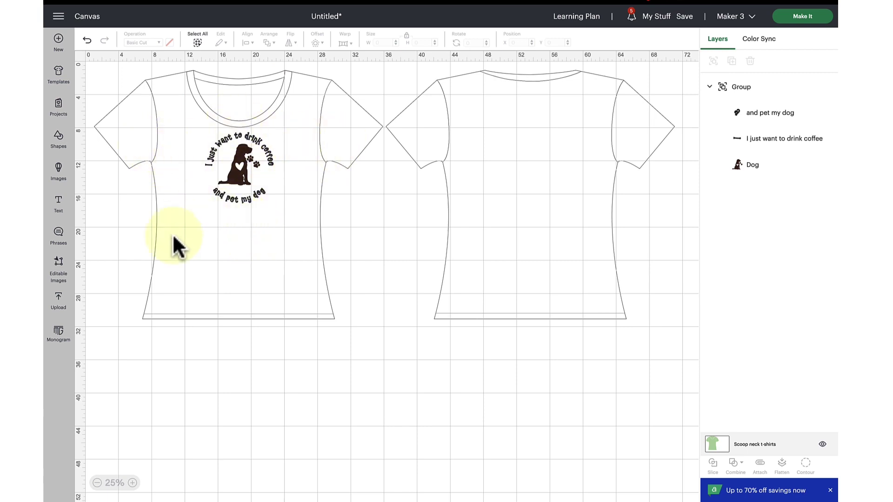
left_click(240, 178)
left_click_drag(240, 185, 238, 184)
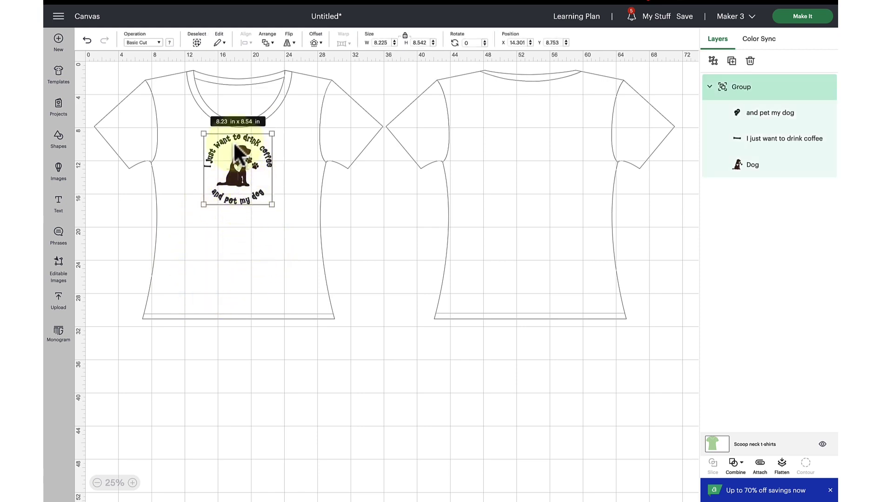
left_click_drag(273, 205, 321, 246)
left_click_drag(253, 181, 235, 189)
left_click_drag(293, 248, 310, 257)
left_click_drag(247, 195, 246, 199)
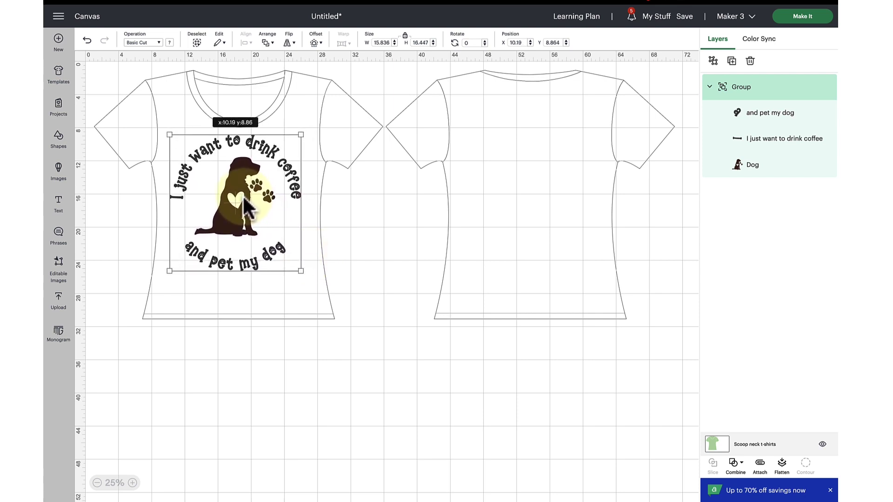
Bring the design up to 16.5 by 17.1 inches and centre it on the shirt front
left_click(352, 273)
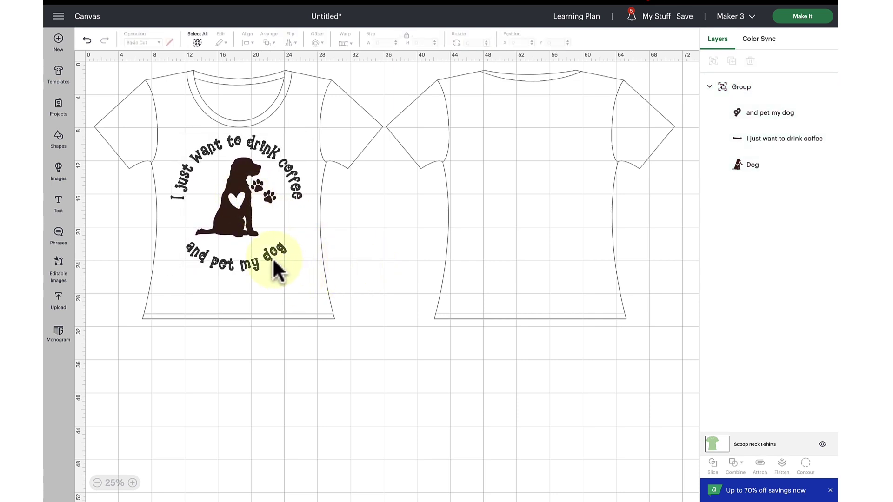
left_click(276, 265)
left_click_drag(301, 270, 305, 277)
left_click_drag(241, 199, 241, 197)
left_click(372, 239)
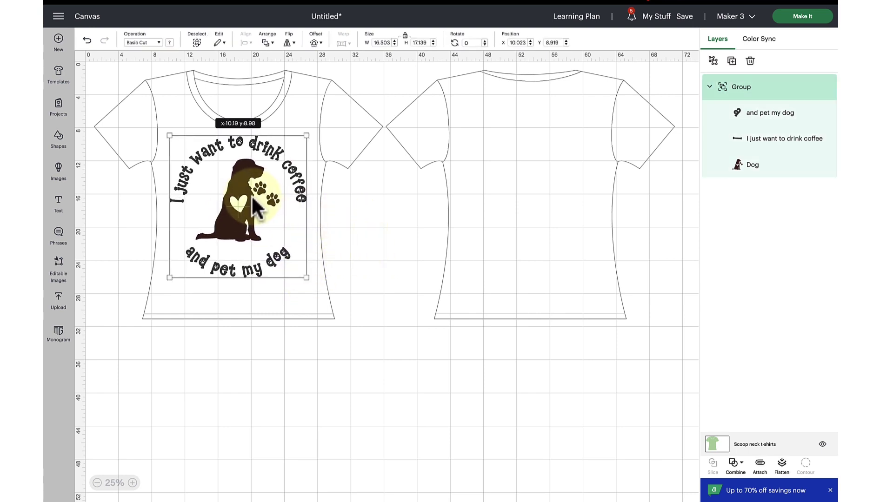
left_click(377, 234)
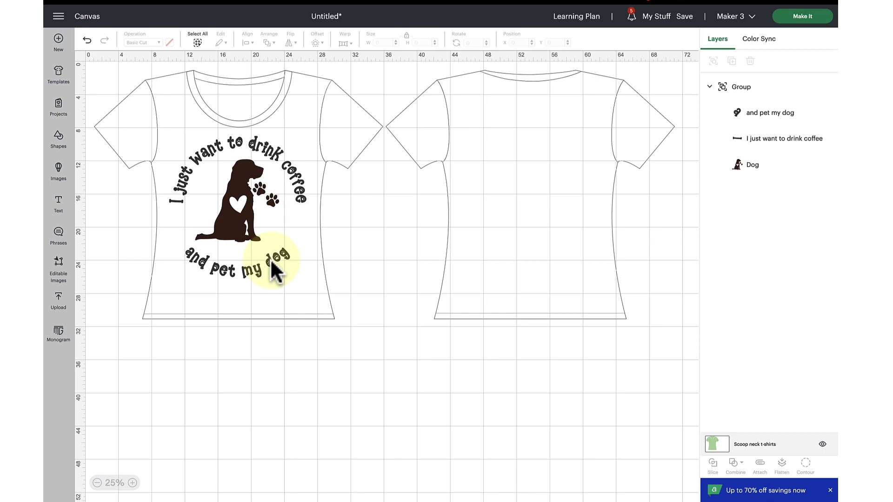
left_click(251, 206)
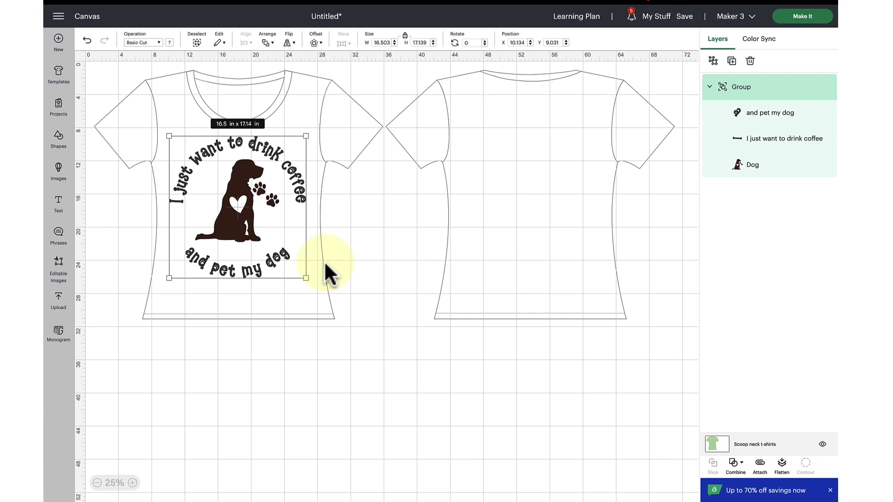
Shrink the dog badge back to about 8.2 by 8.5 inches and raise it onto the upper chest
left_click_drag(301, 271, 232, 195)
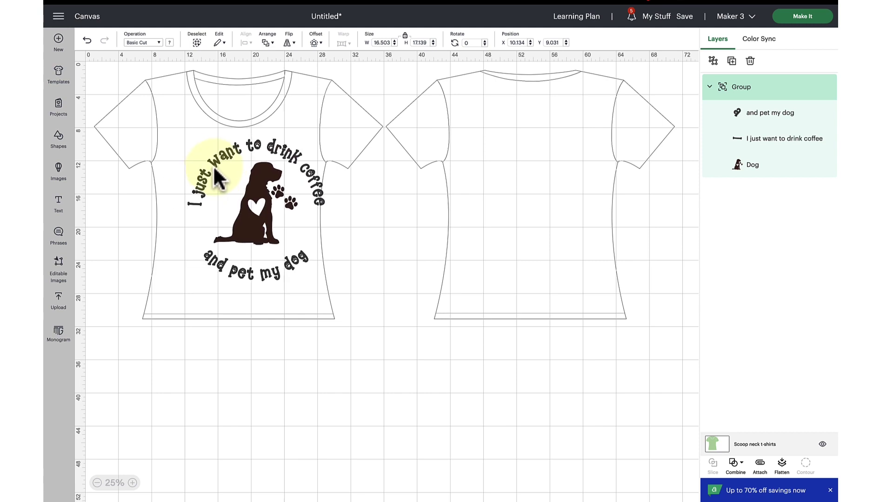
mouse_move(199, 179)
left_mouse_down()
mouse_move(209, 171)
mouse_move(236, 180)
left_mouse_up()
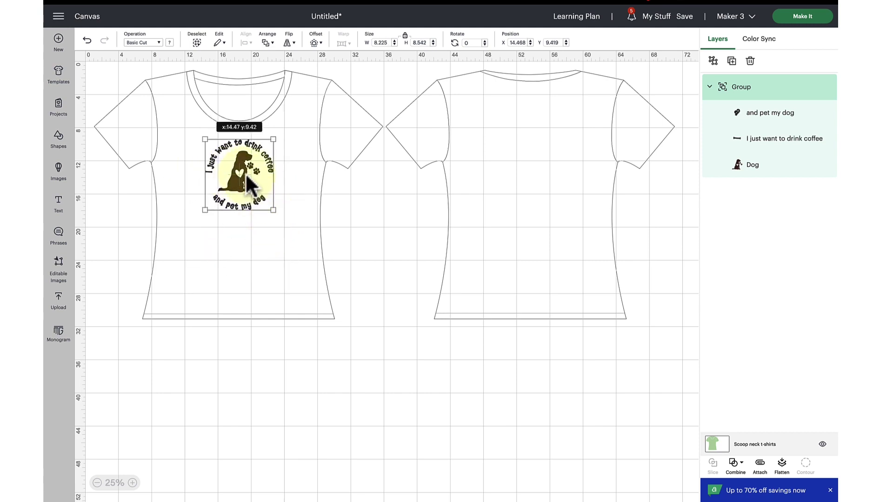
left_click_drag(255, 175, 246, 169)
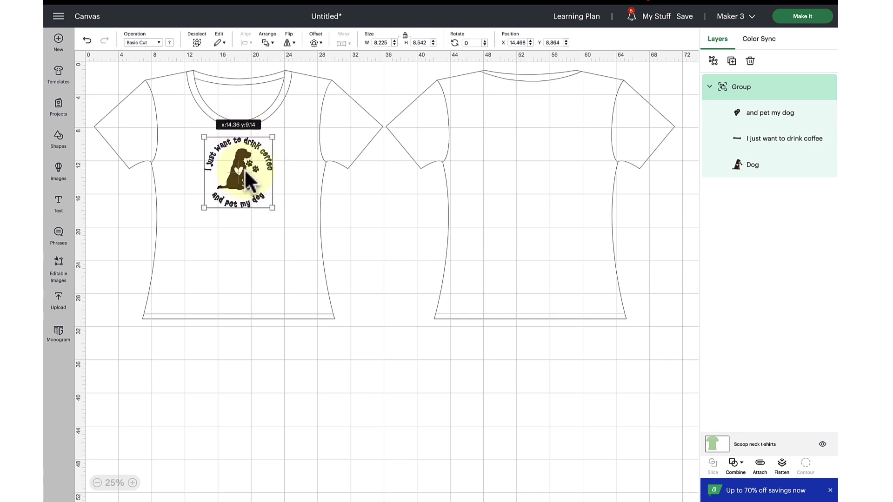
left_click(383, 230)
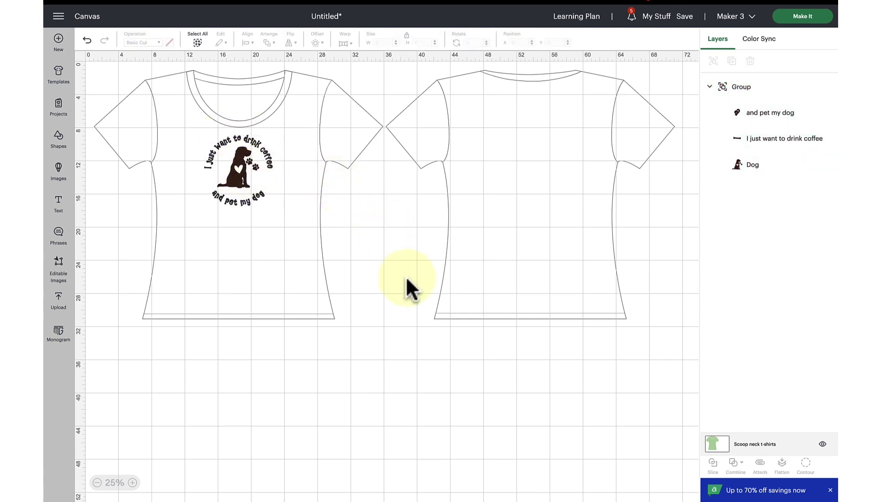
left_click(225, 150)
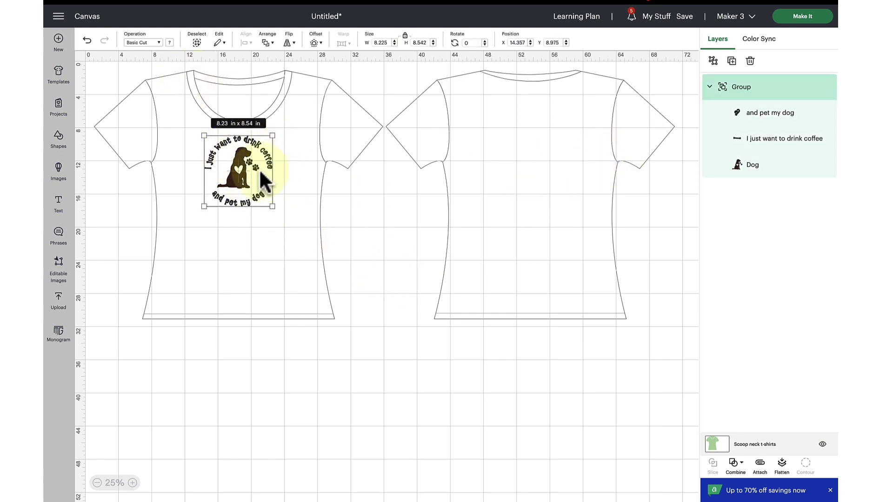
Duplicate the dog badge onto the right shirt and enlarge it to about 15.1 by 15.7 inches
key("ctrl+c")
key("ctrl+v")
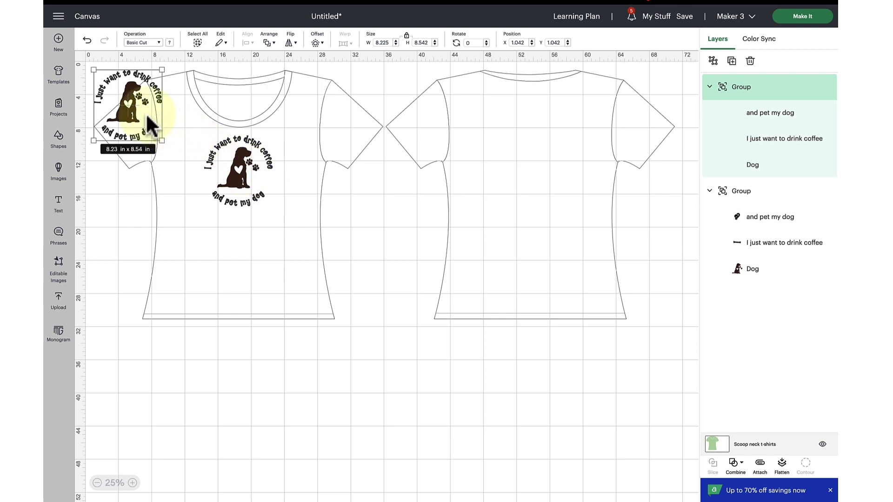
mouse_move(150, 123)
left_mouse_down()
mouse_move(524, 162)
mouse_move(604, 245)
left_mouse_up()
left_click_drag(558, 200, 545, 171)
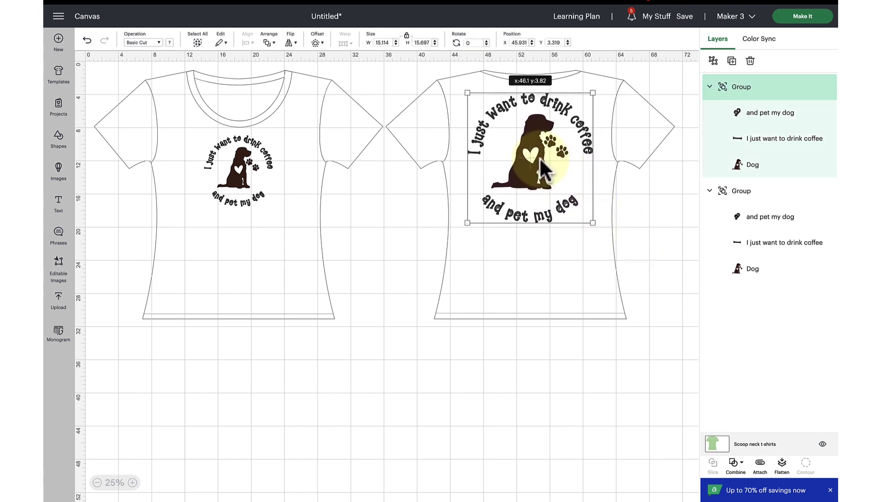
left_click(637, 217)
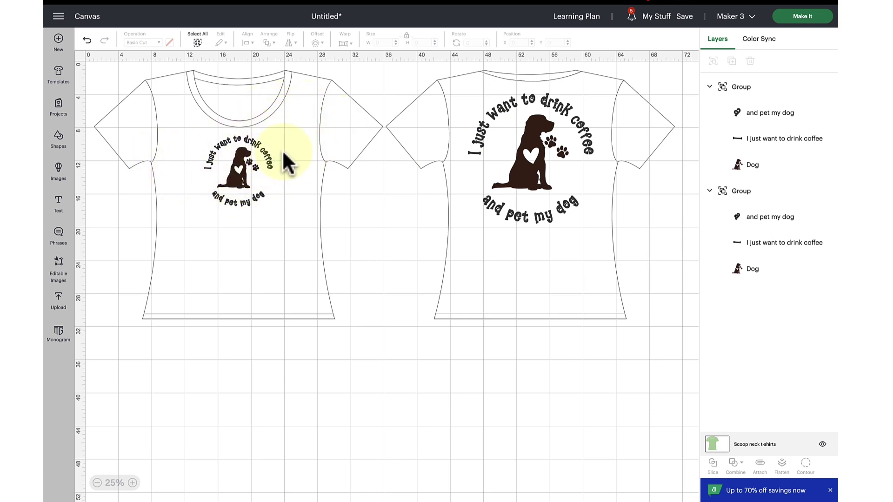
Ungroup the left shirt's badge and enlarge the 'I just want to drink coffee' arc text
left_click(247, 173)
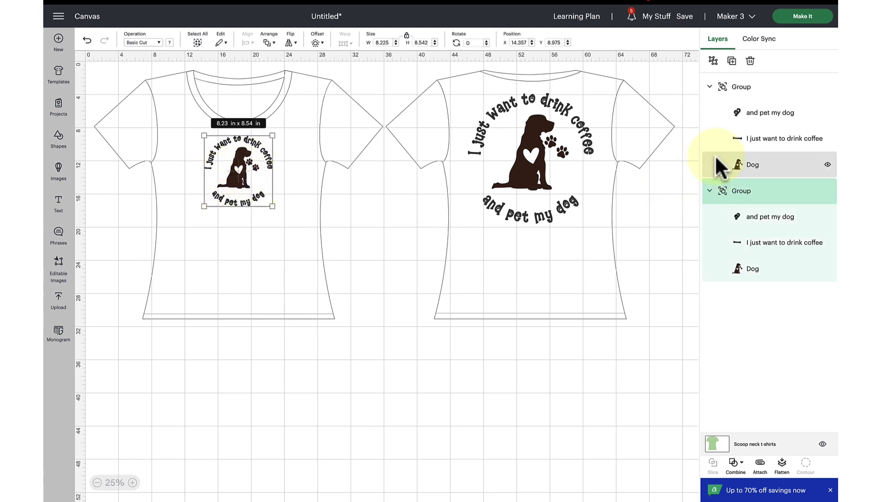
left_click(713, 60)
left_click(273, 397)
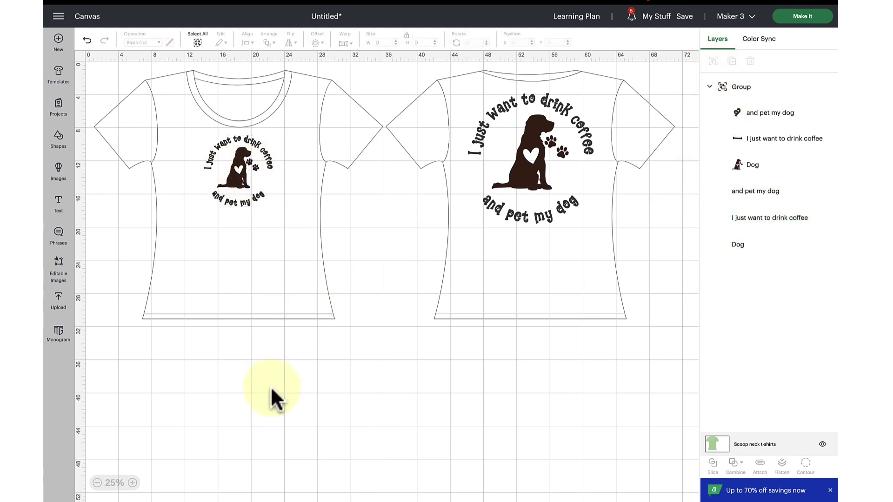
left_click(234, 201)
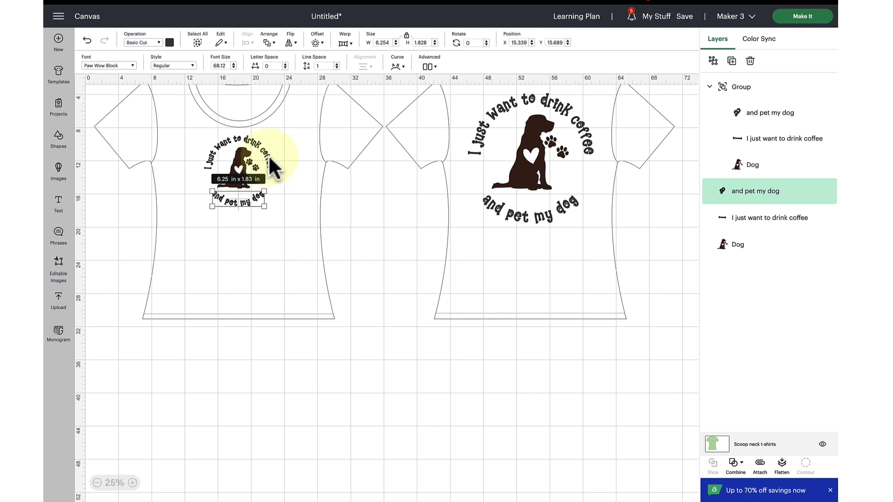
left_click(271, 166)
left_click_drag(283, 172, 287, 177)
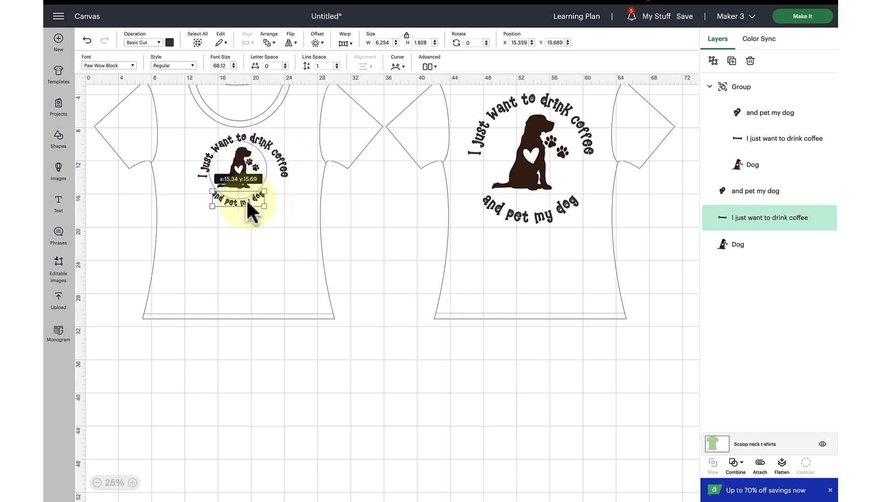
Enlarge the 'and pet my dog' text and nudge the text and dog into place
left_click(246, 199)
left_click_drag(267, 209, 253, 209)
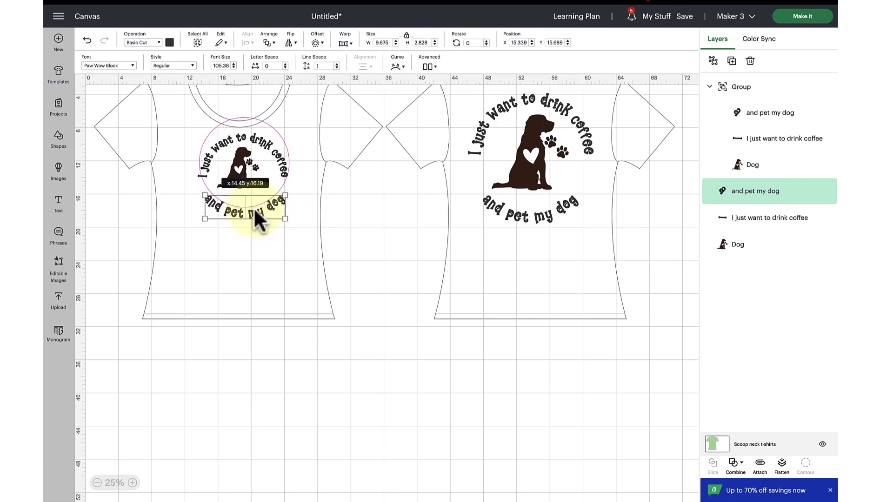
mouse_move(253, 208)
left_mouse_down()
mouse_move(276, 214)
mouse_move(252, 205)
left_mouse_up()
left_click(282, 357)
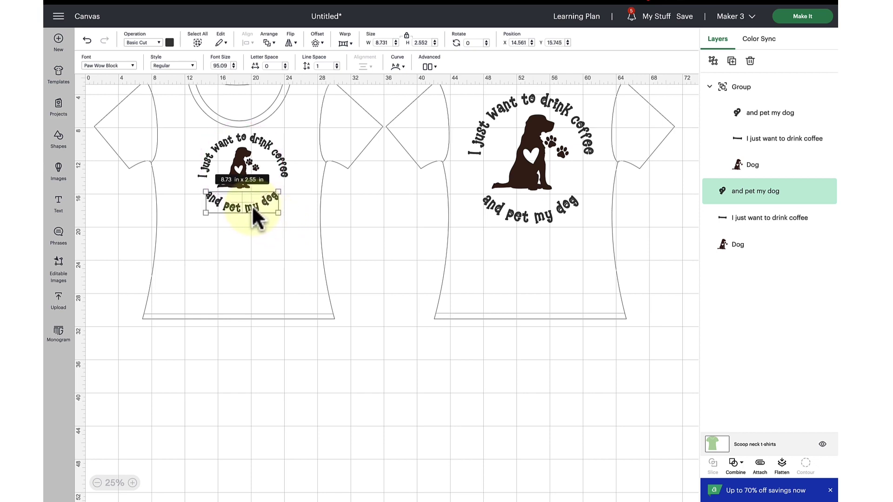
left_click(349, 261)
left_click_drag(286, 175, 246, 181)
left_click(245, 178)
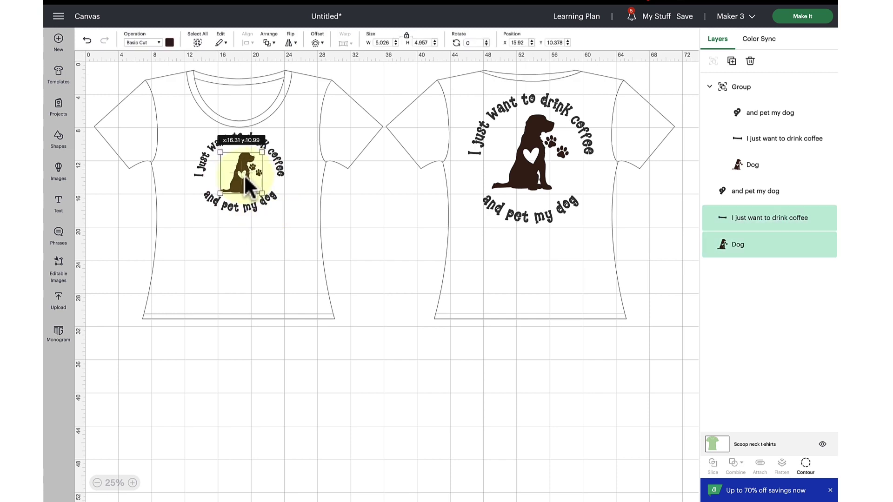
left_click(347, 225)
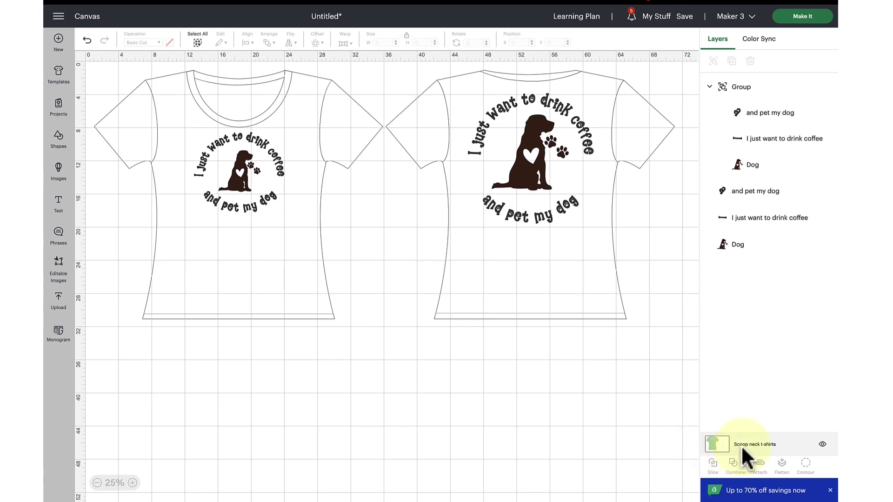
left_click(822, 445)
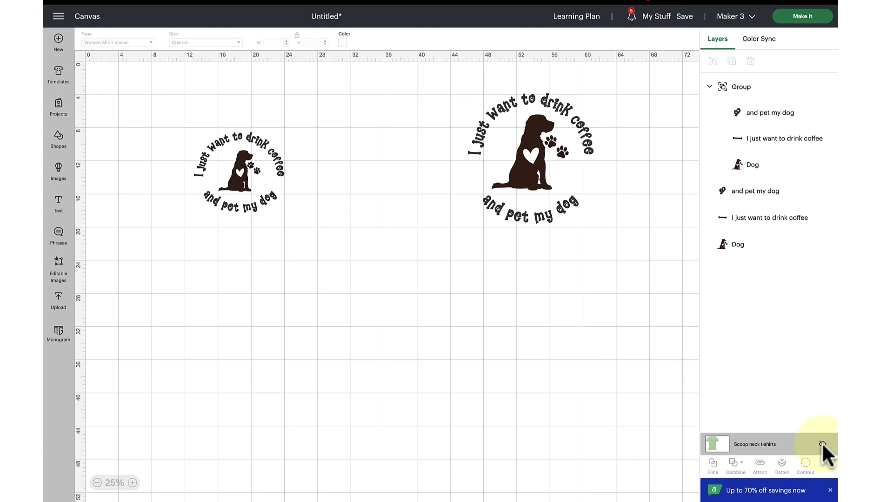
left_click(823, 445)
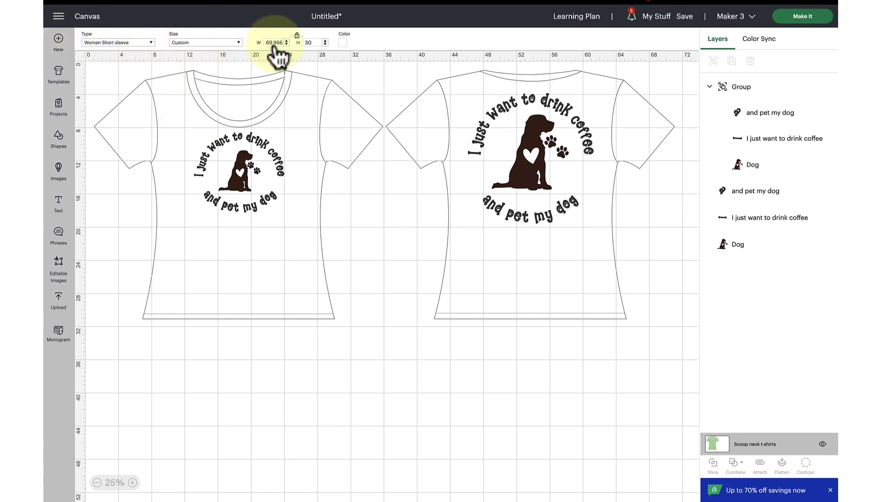
Recolour the shirt template light blue (#a0d2ff) with the advanced hue picker
left_click(138, 41)
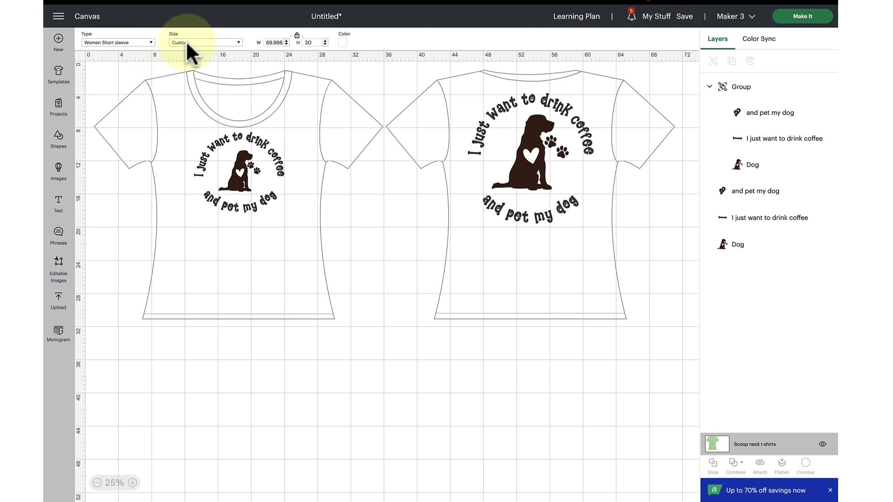
left_click(344, 42)
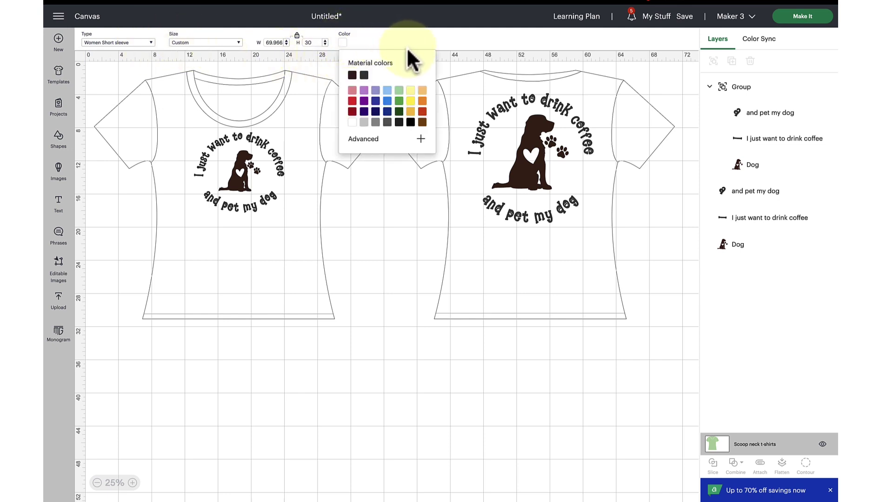
left_click(421, 139)
left_click_drag(407, 222, 404, 222)
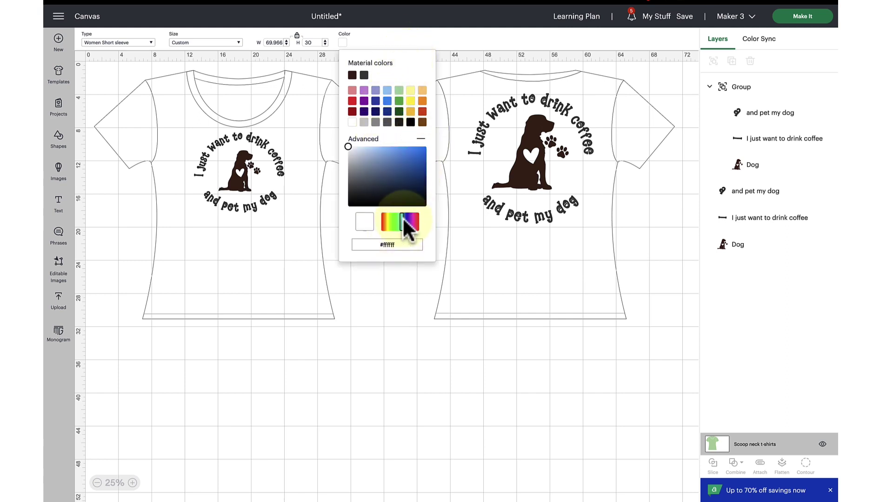
left_click(376, 146)
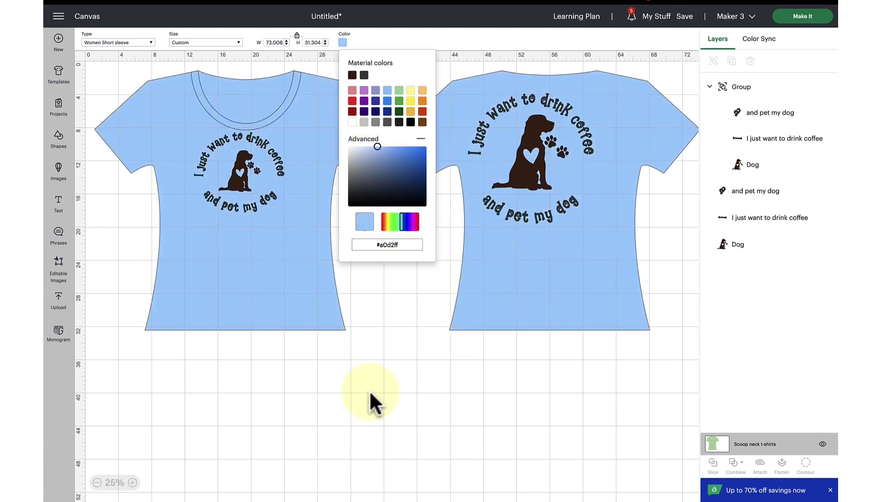
Delete the left shirt's dog image and both curved text layers
left_click(369, 390)
left_click(244, 181)
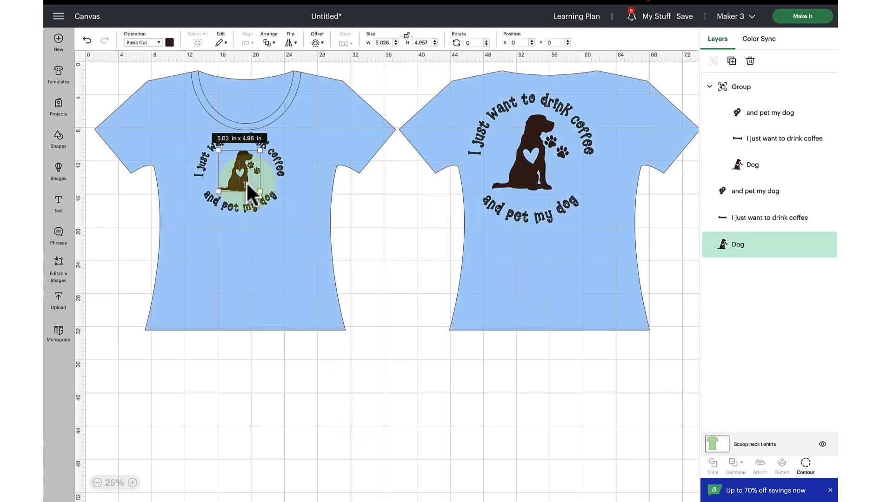
key("Delete")
left_click(280, 167)
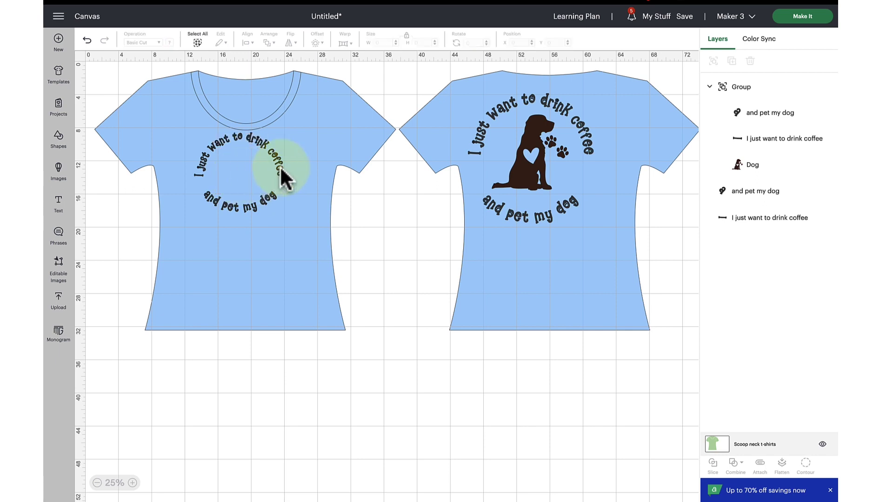
key("Delete")
left_click(277, 201)
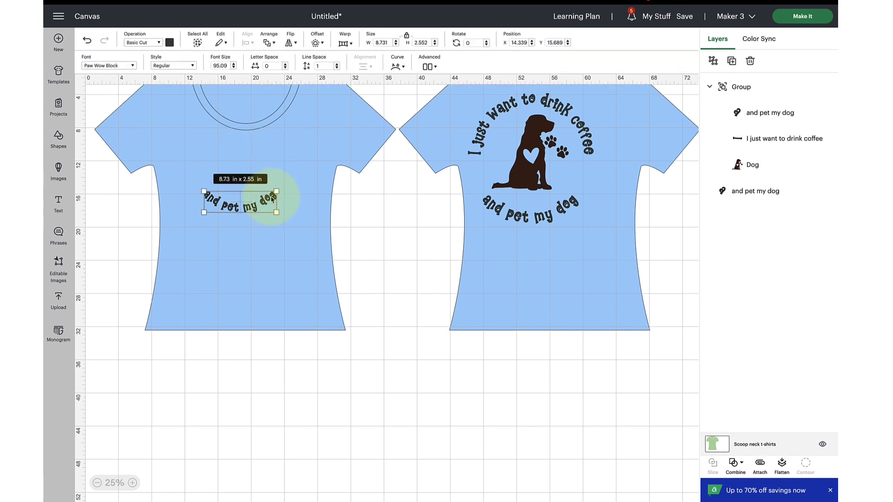
key("Delete")
Move the right shirt's badge onto the left shirt and shrink it to 10.06 by 10.45 inches
left_click_drag(534, 157, 245, 203)
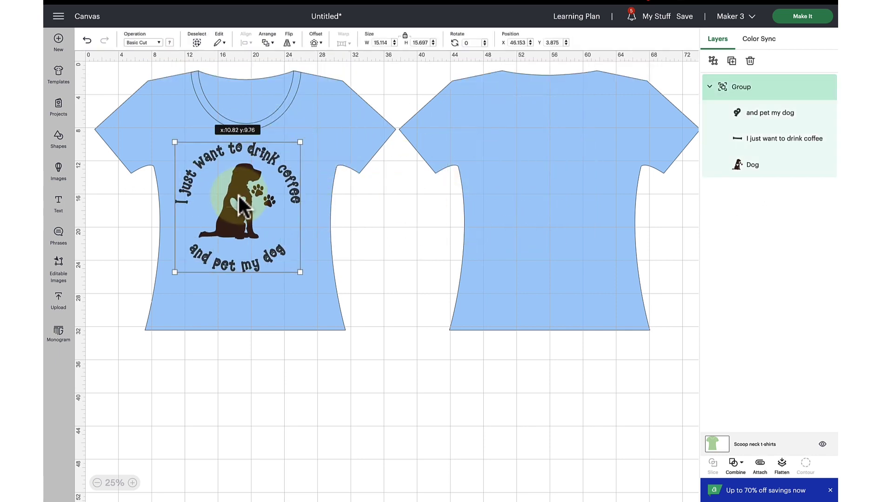
left_click_drag(308, 272, 260, 225)
left_click_drag(221, 177, 241, 170)
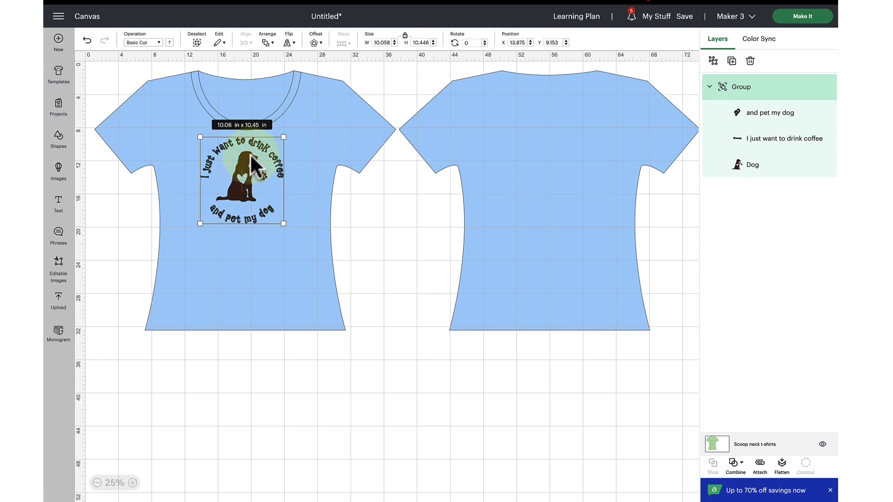
Make the whole dog-and-text design white and zoom in on the shirt
left_click(169, 42)
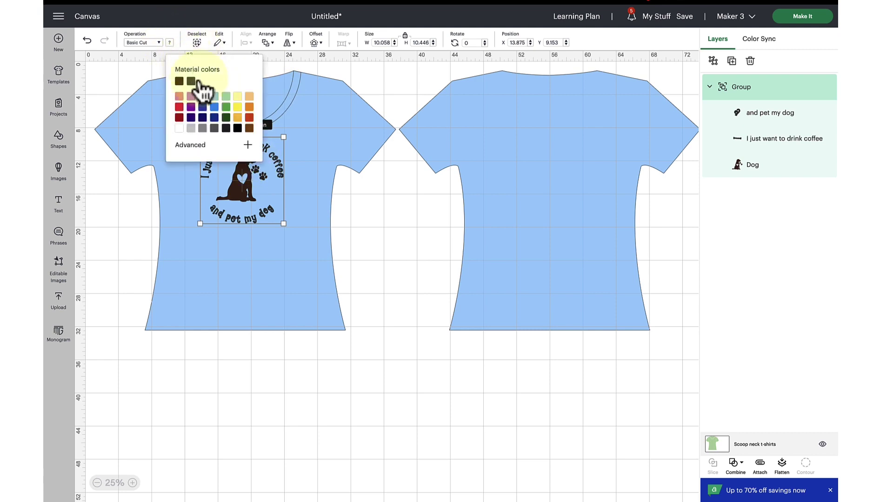
left_click(179, 127)
left_click(395, 238)
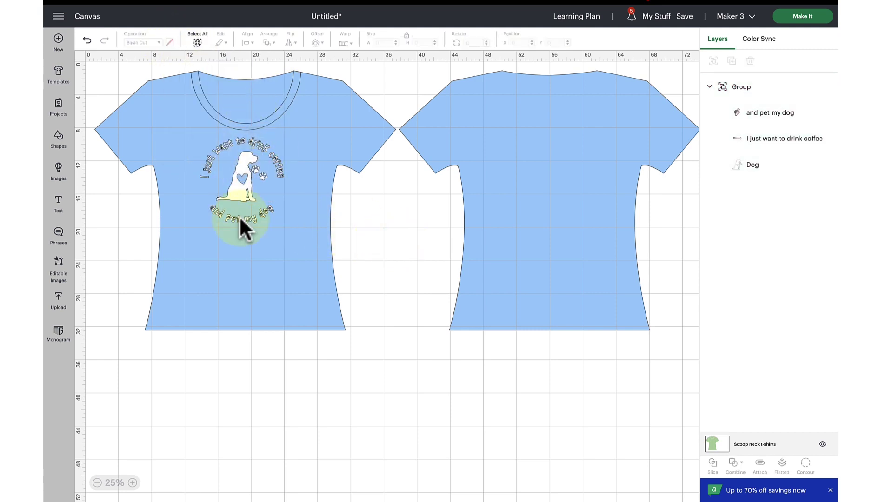
left_click(132, 483)
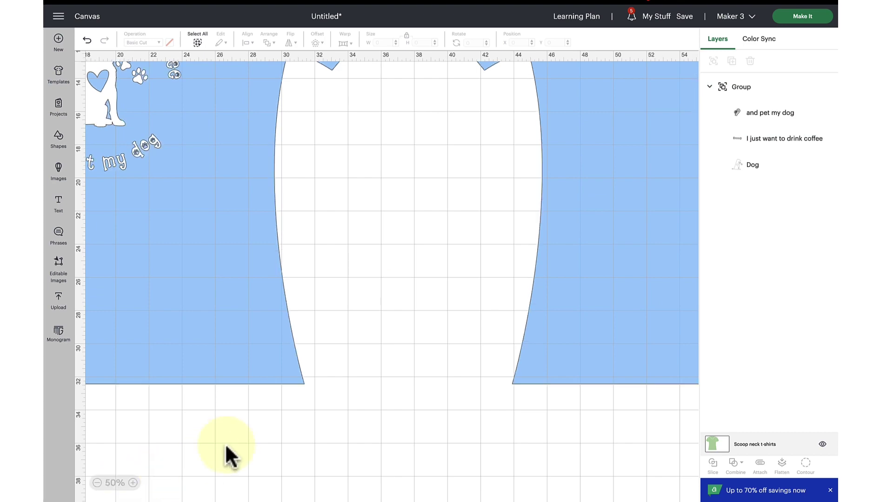
scroll(231, 438, "left", 5)
scroll(231, 439, "left", 5)
scroll(232, 441, "up", 5)
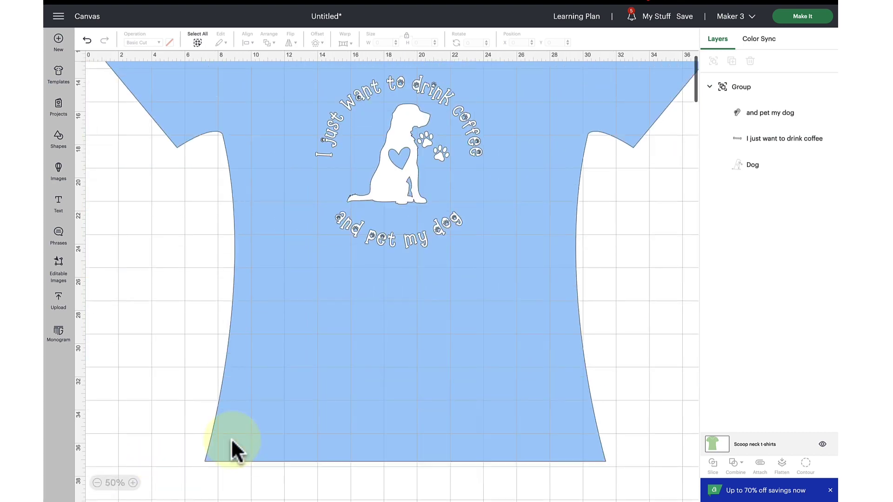
scroll(231, 442, "up", 3)
scroll(231, 441, "up", 1)
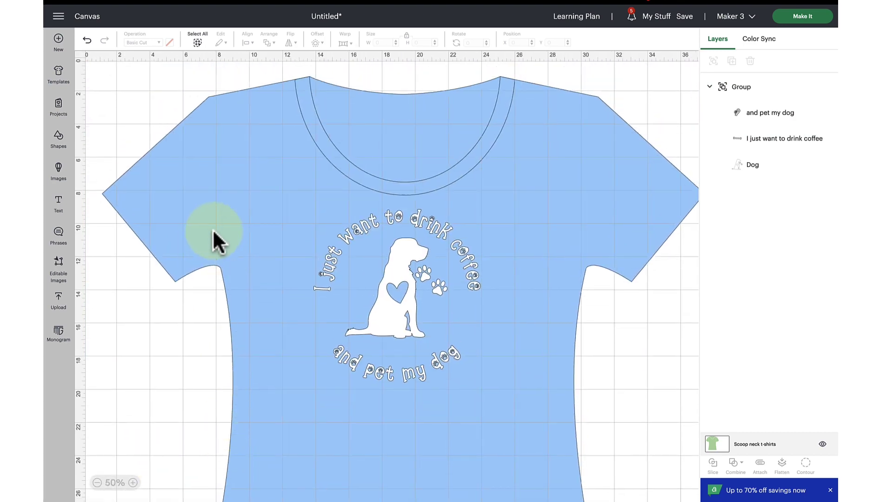
Colour the t-shirt template dark navy, keep it visible, and zoom out to both shirts
left_click(822, 444)
left_click(343, 43)
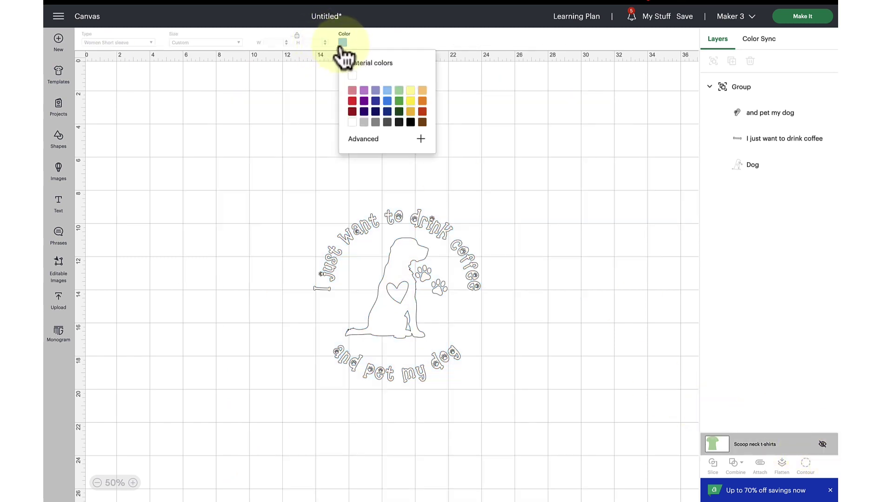
left_click(387, 112)
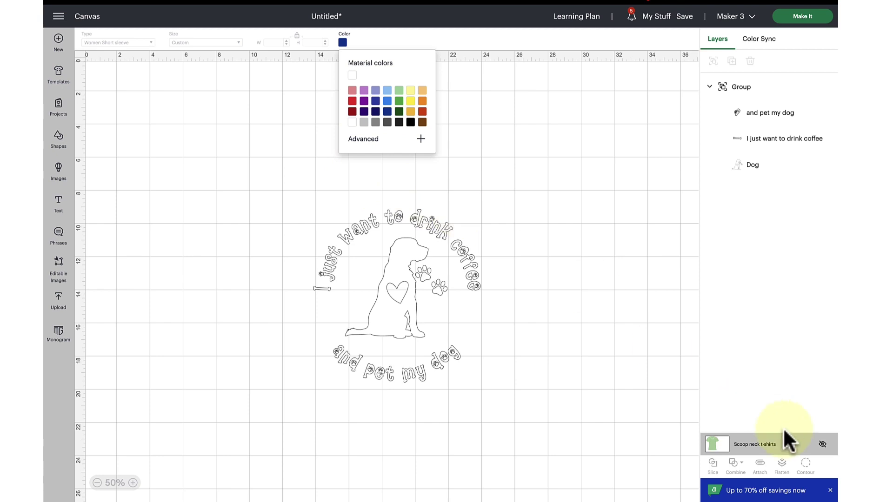
left_click(822, 444)
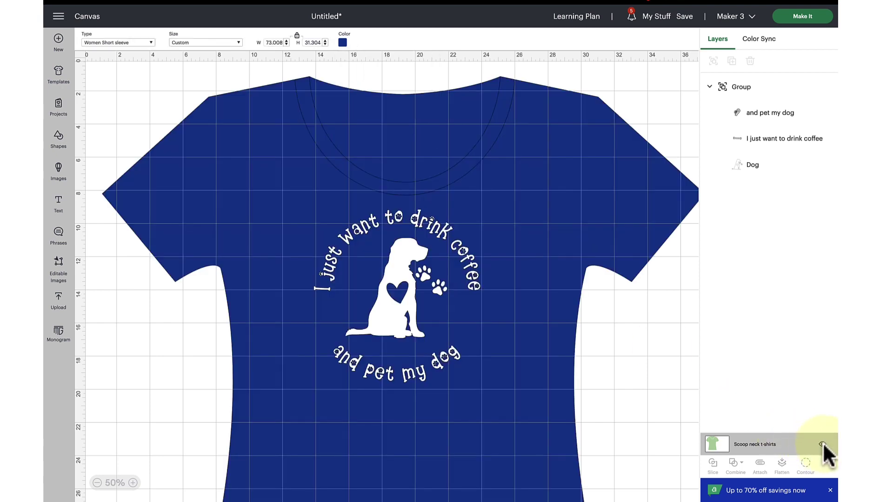
left_click(98, 483)
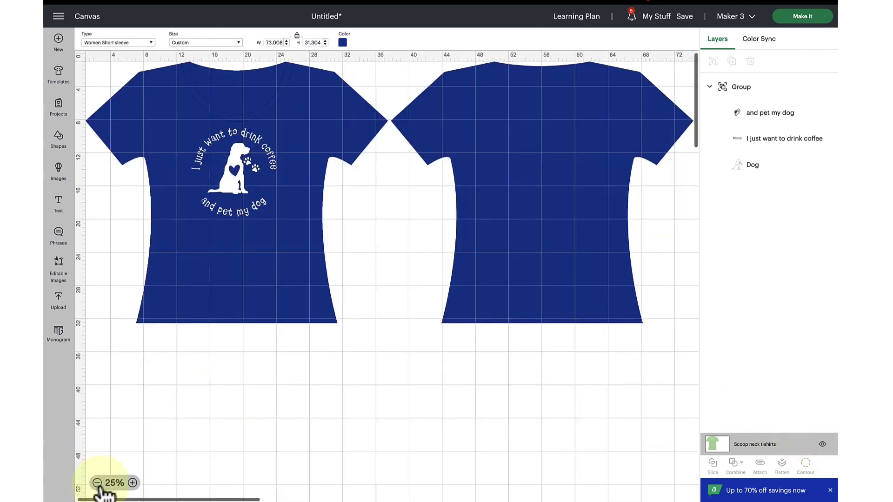
scroll(397, 267, "up", 1)
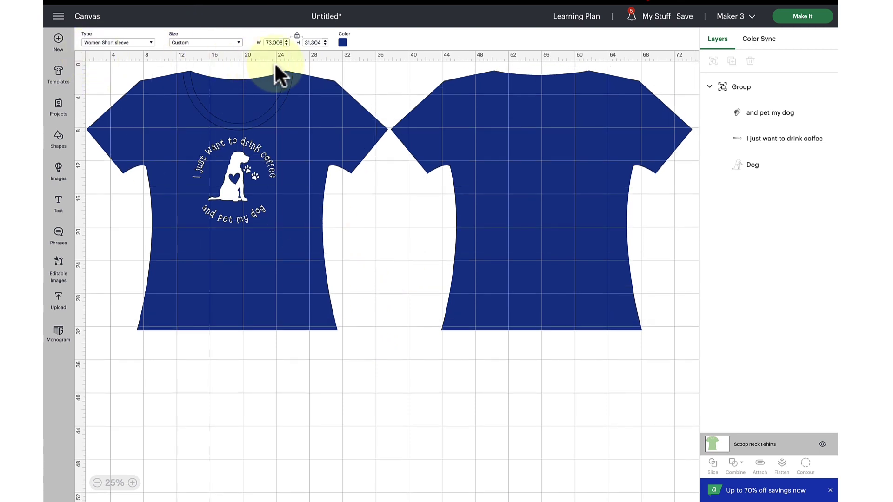
Load the Oven mitts template from the Templates gallery
left_click(59, 73)
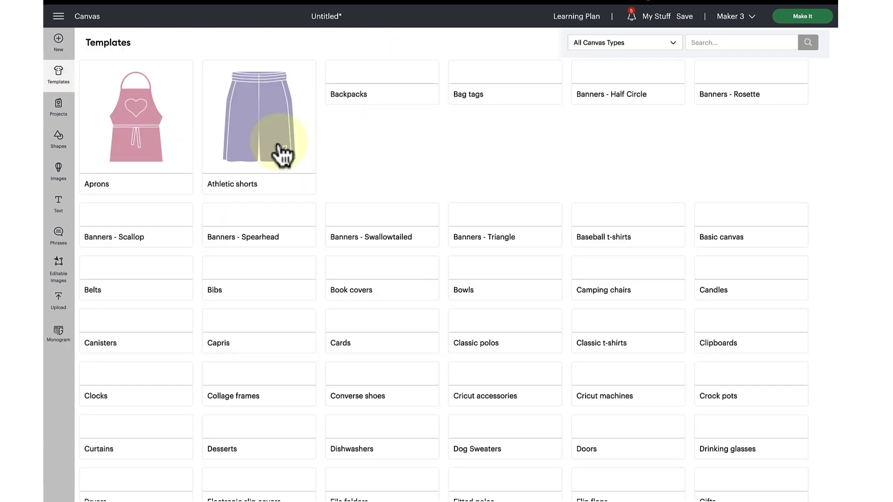
scroll(564, 355, "down", 15)
left_click(760, 241)
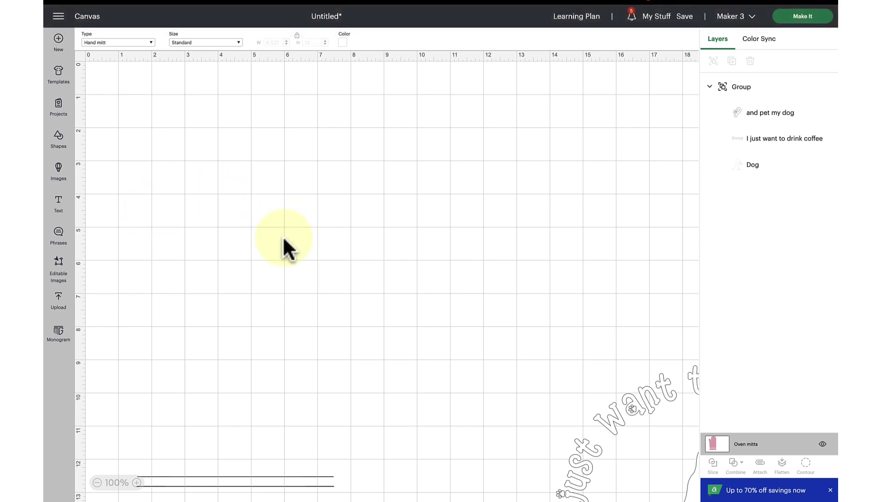
Fill the oven mitt template with dark blue
left_click(343, 42)
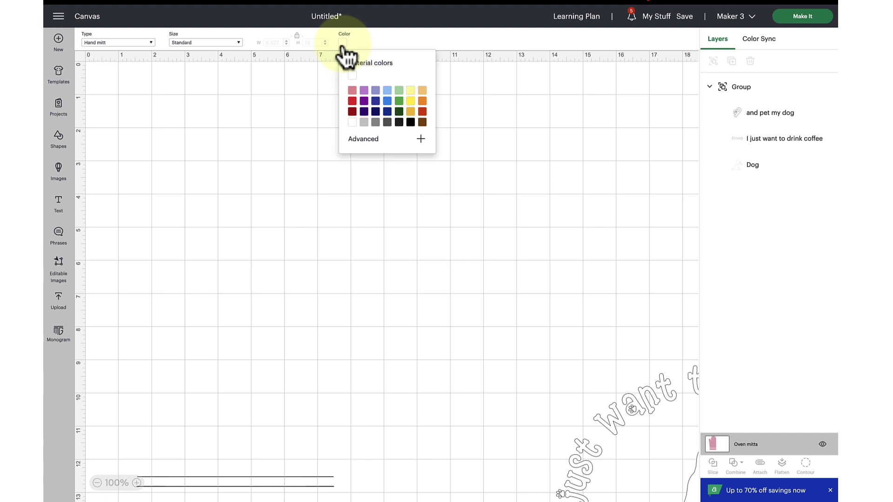
left_click(375, 111)
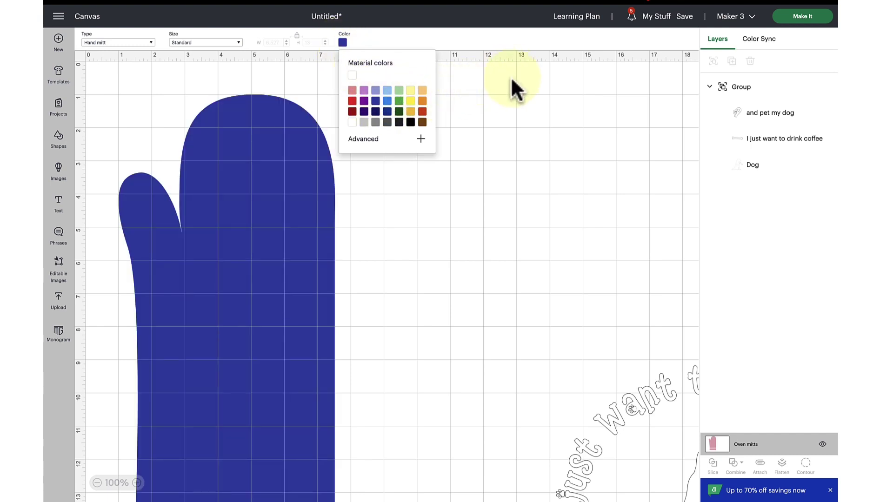
left_click(484, 187)
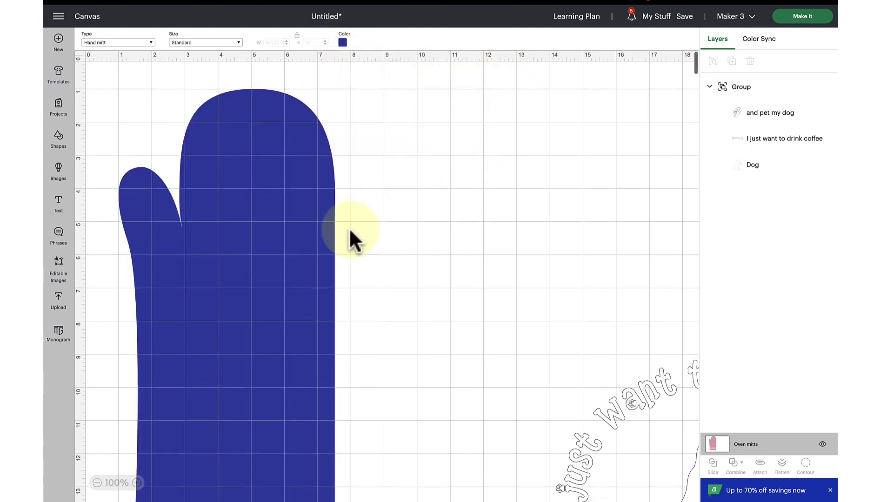
left_click(289, 247)
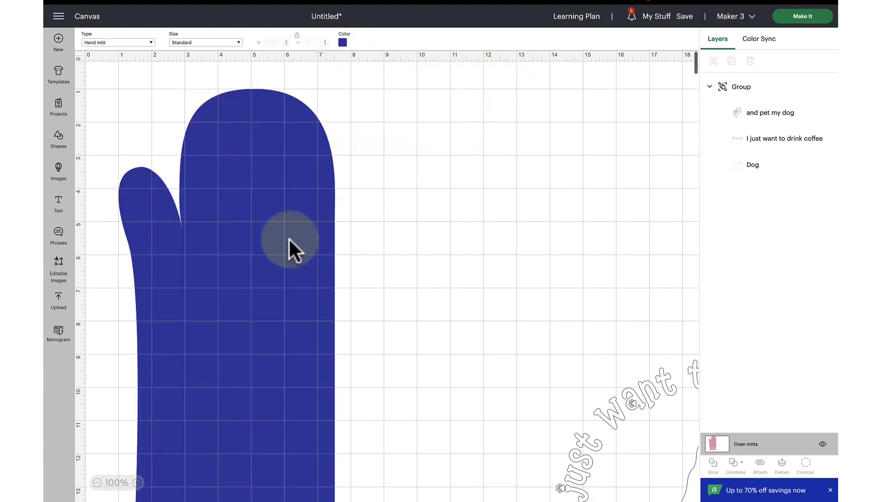
Switch the mitt to Custom size 6.527 by 13 inches and reapply dark blue
left_click(185, 43)
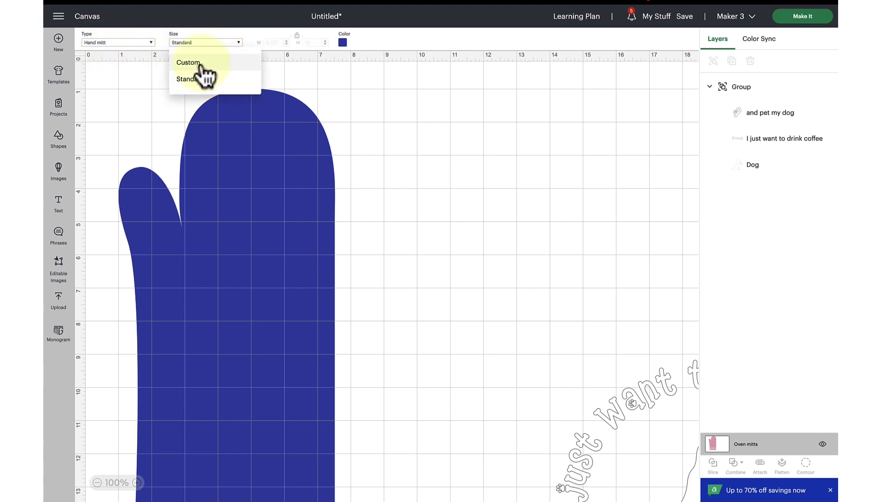
left_click(189, 62)
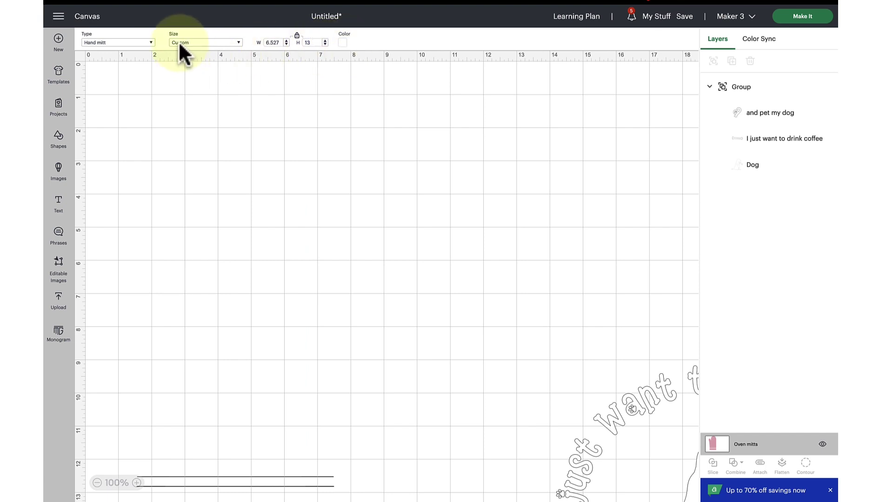
left_click(343, 42)
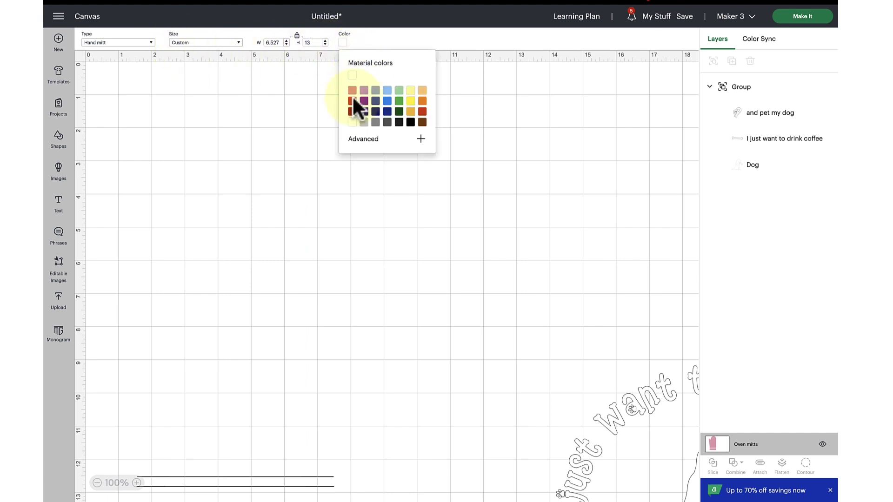
left_click(377, 109)
left_click(374, 241)
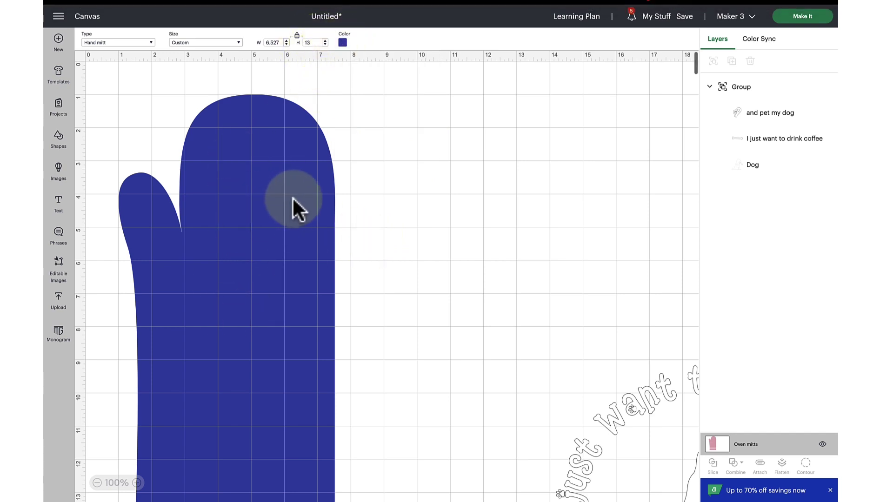
scroll(100, 489, "down", 1)
Shrink the white dog badge to about 5.36 by 5.57 inches on the mitt's lower area
left_click(97, 483)
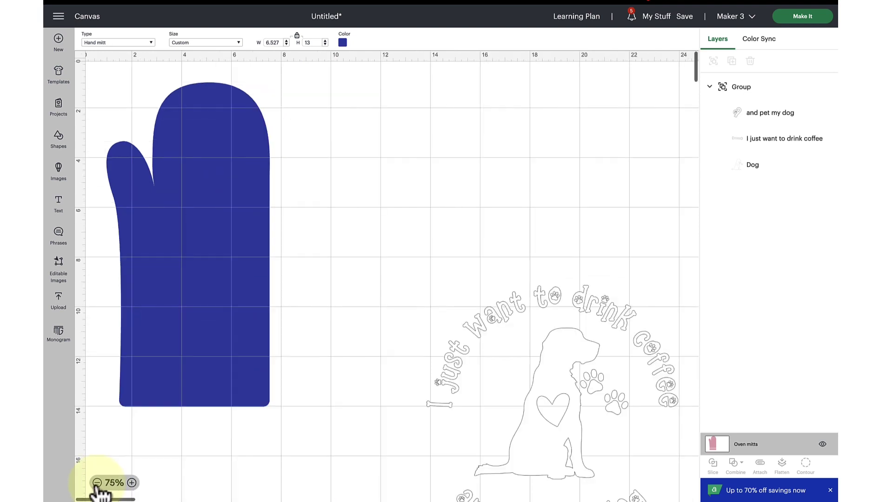
left_click(96, 483)
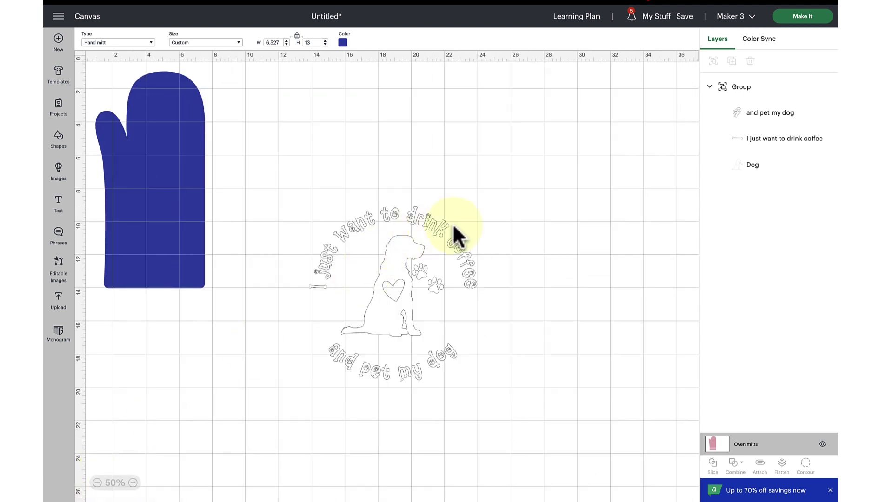
left_click_drag(426, 234, 370, 185)
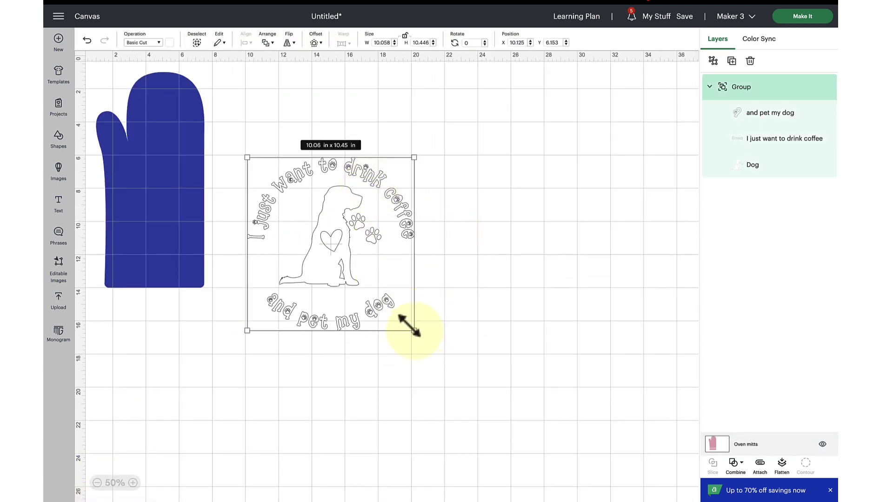
left_click_drag(414, 329, 339, 229)
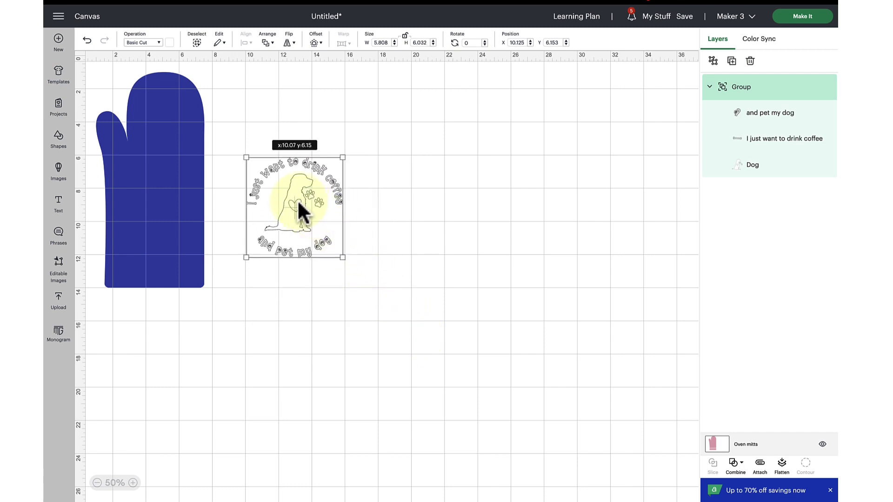
left_click_drag(303, 201, 160, 218)
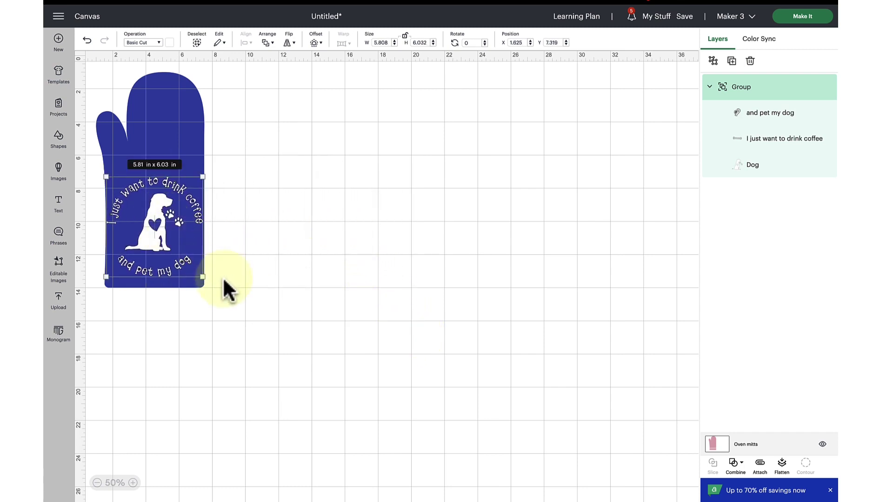
left_click_drag(202, 276, 195, 269)
left_click_drag(160, 215, 164, 226)
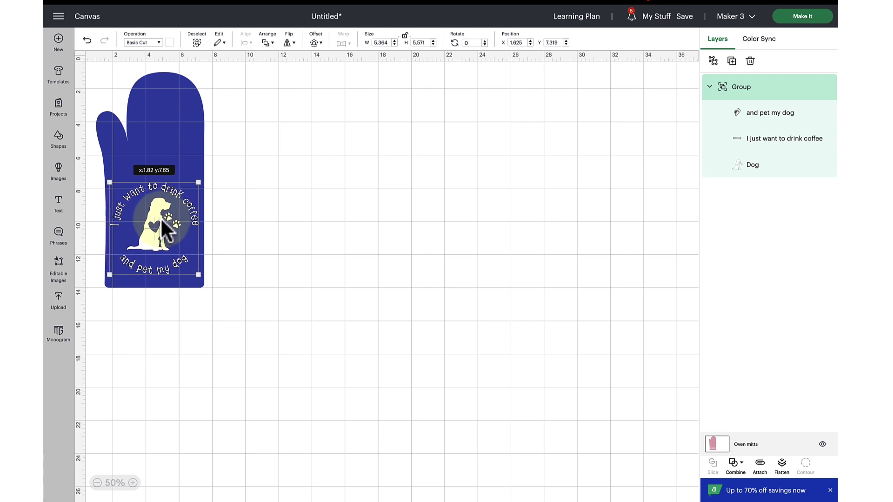
left_click(283, 183)
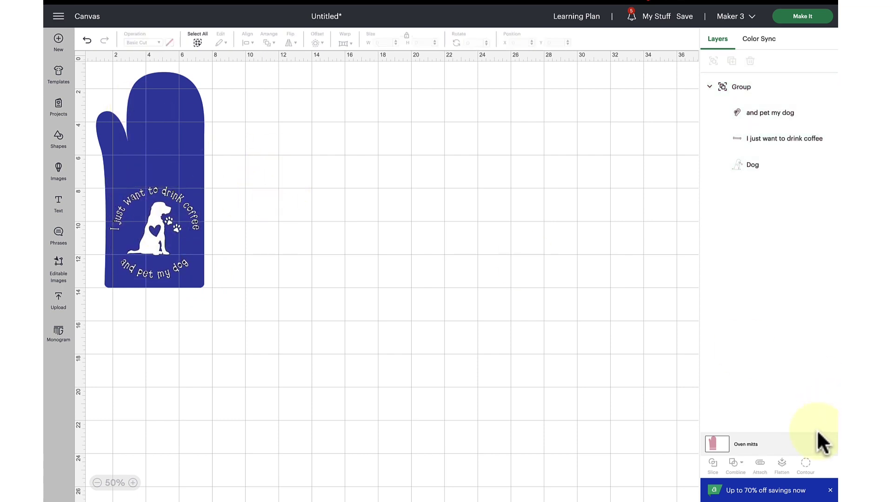
Recolor the Oven mitts template dark red, then select the white dog-and-text design group
left_click(823, 445)
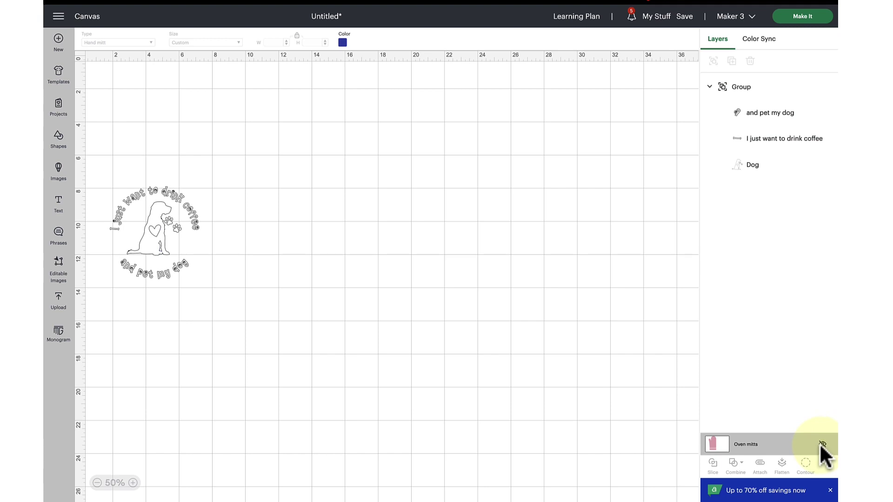
left_click(823, 445)
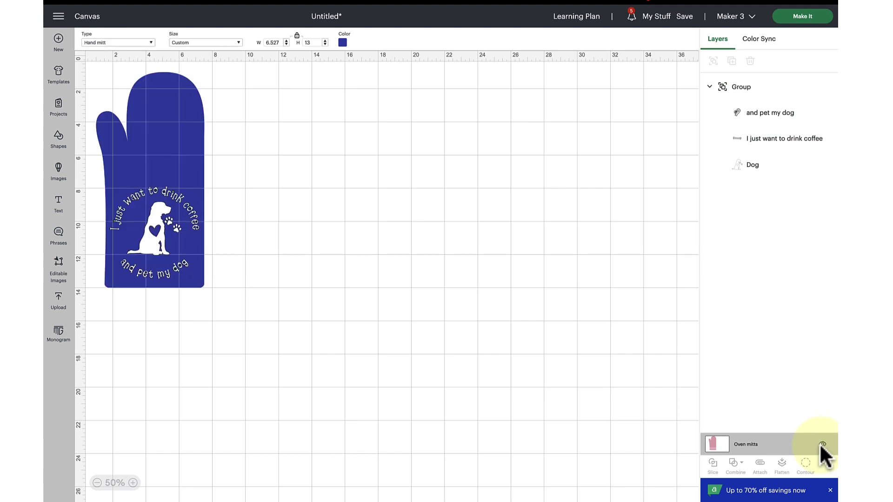
left_click(343, 43)
left_click(353, 112)
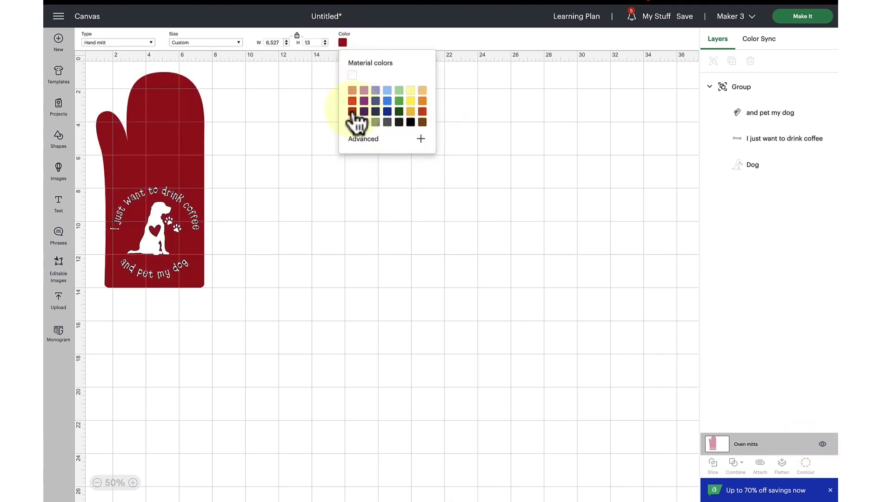
left_click(252, 225)
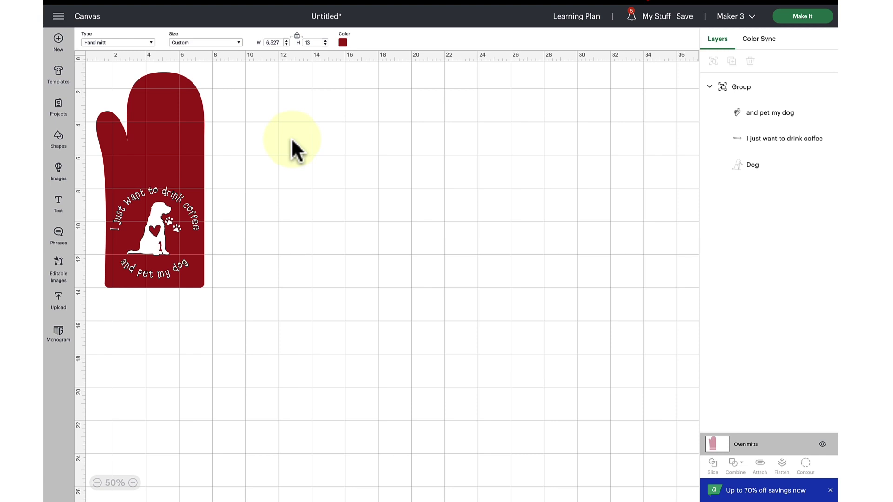
left_click(155, 209)
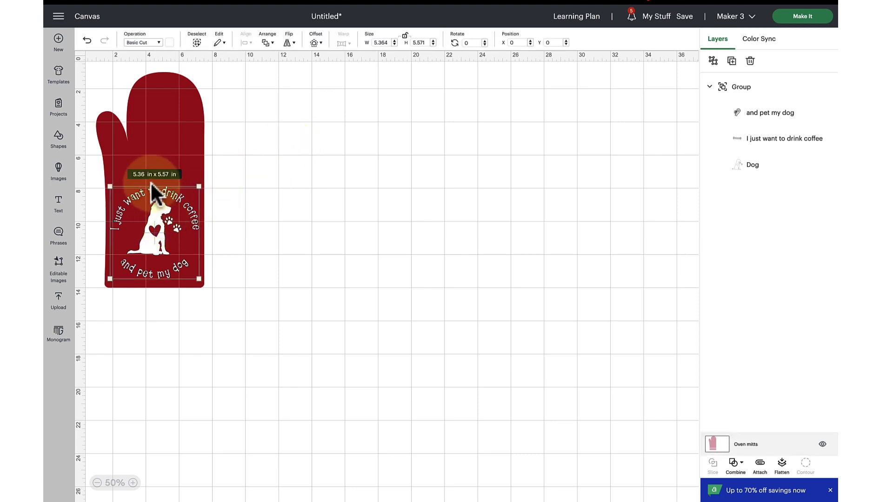